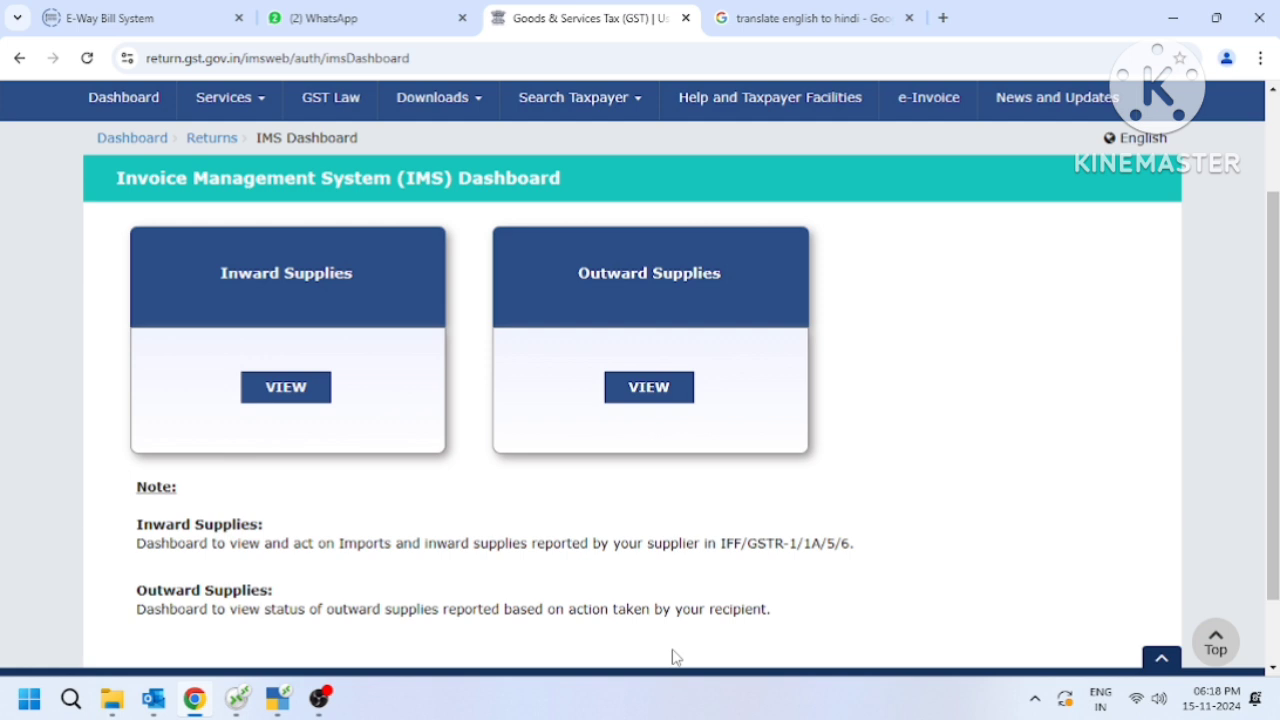
{"action": "left_click", "coordinate": [230, 115]}
{"action": "mouse_move", "coordinate": [317, 150]}
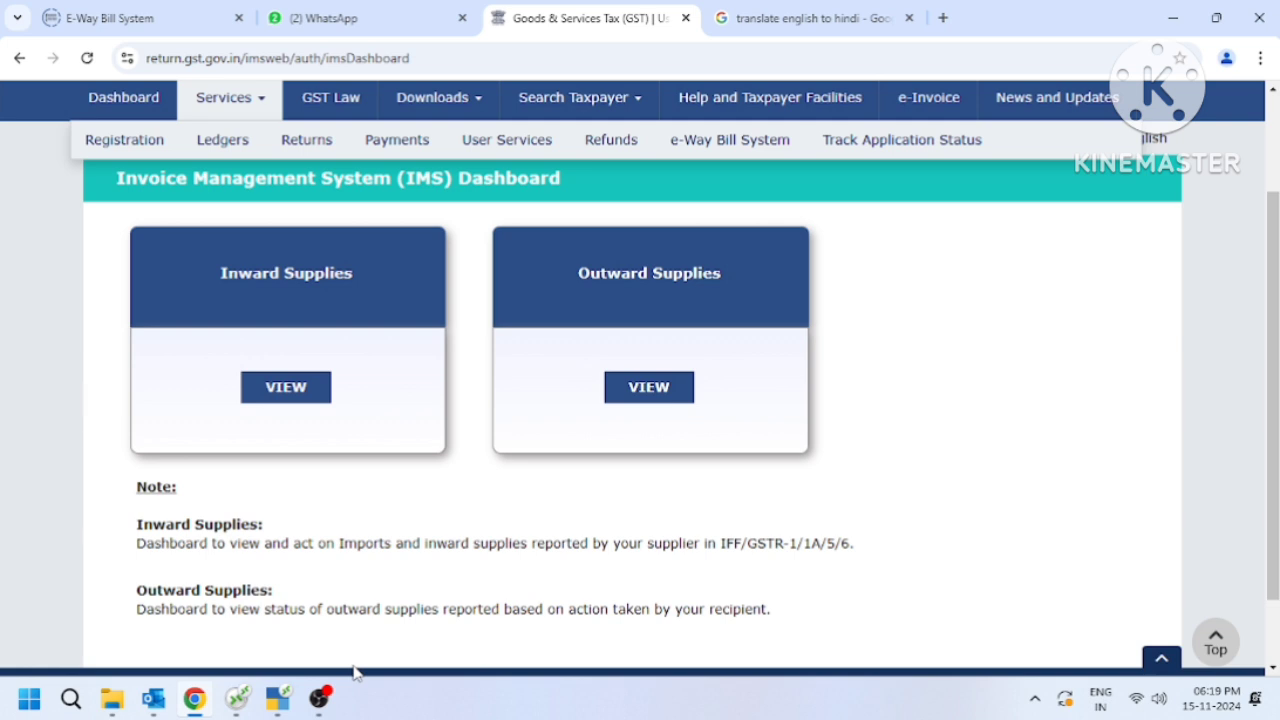
Open the IMS dashboard for inward supplies, acknowledge the information notice, and bring up the All other ITC record summary.
{"action": "left_click", "coordinate": [283, 390]}
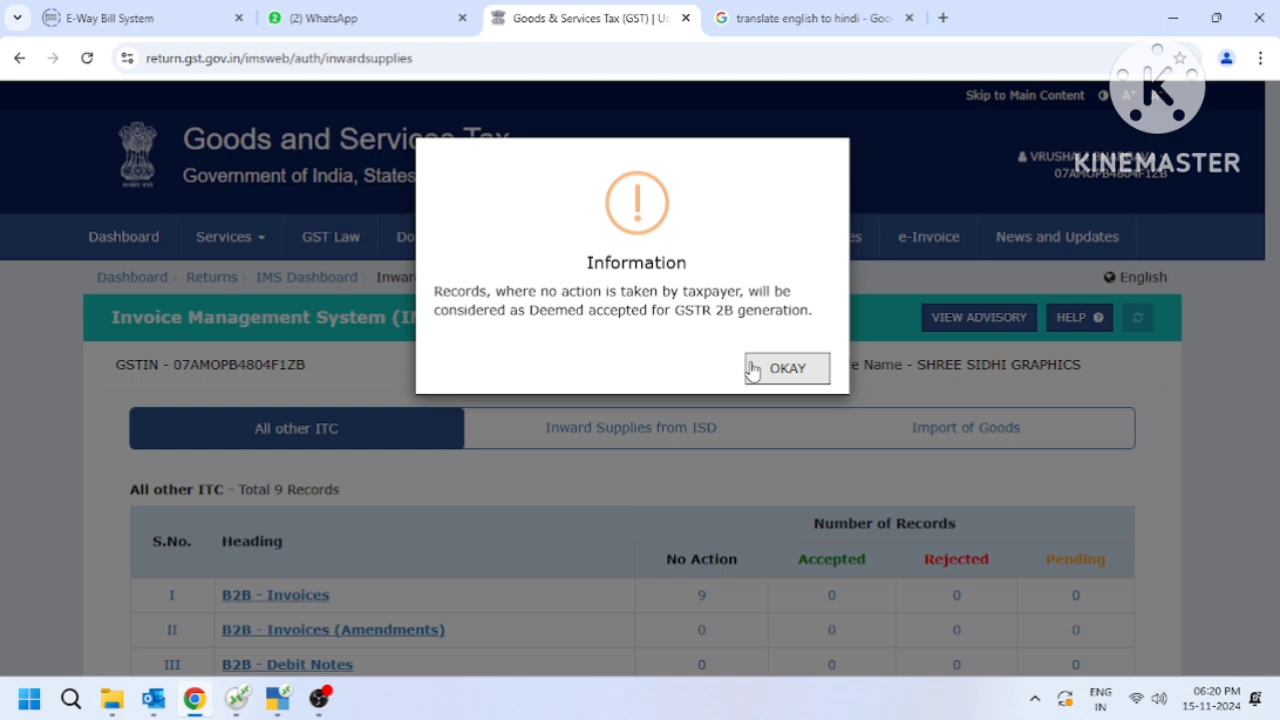
{"action": "left_click", "coordinate": [787, 368]}
{"action": "scroll", "coordinate": [1273, 352], "scroll_direction": "down", "scroll_amount": 2}
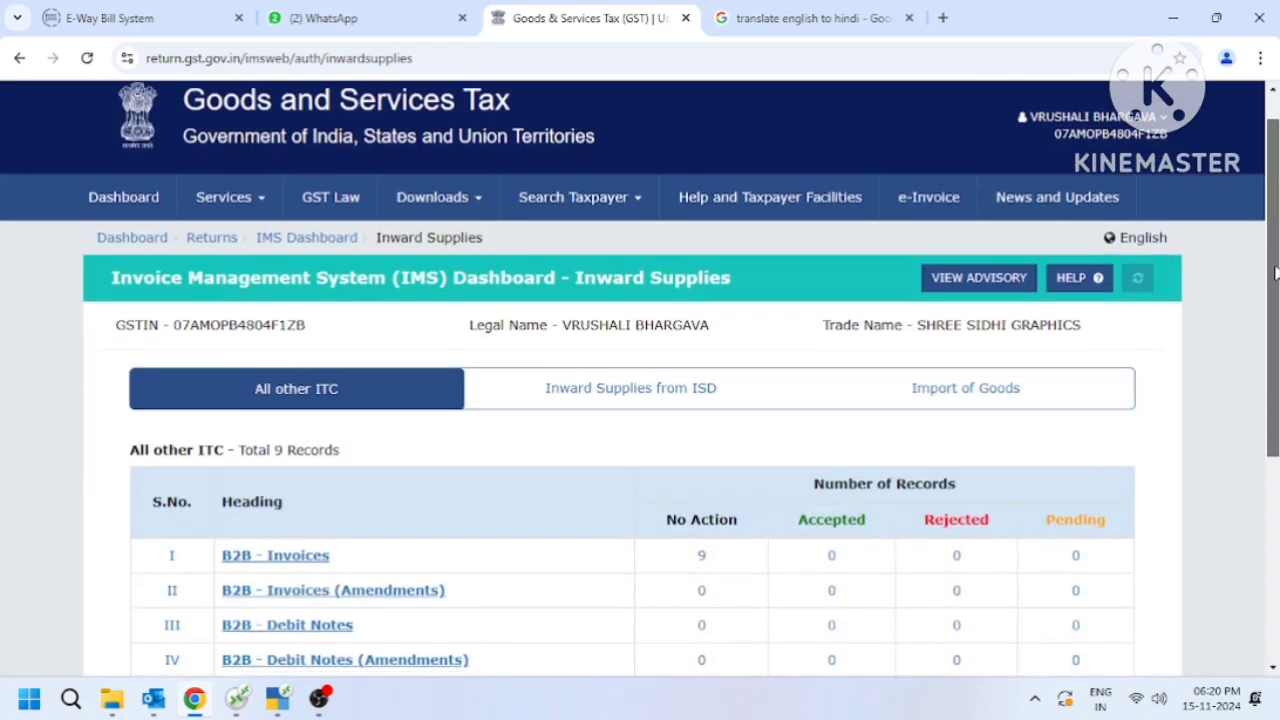
{"action": "left_click_drag", "start_coordinate": [1273, 352], "coordinate": [1272, 425]}
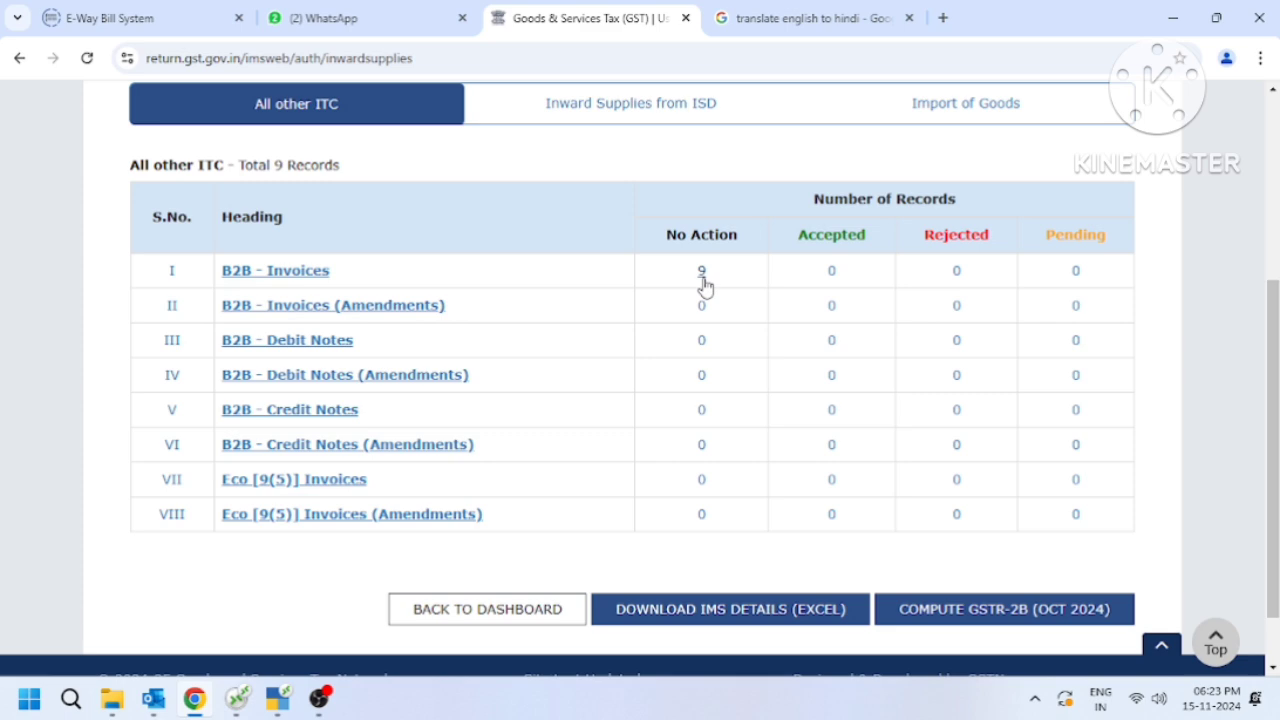
Open the list of B2B invoices on which no action has been taken.
{"action": "left_click", "coordinate": [702, 275]}
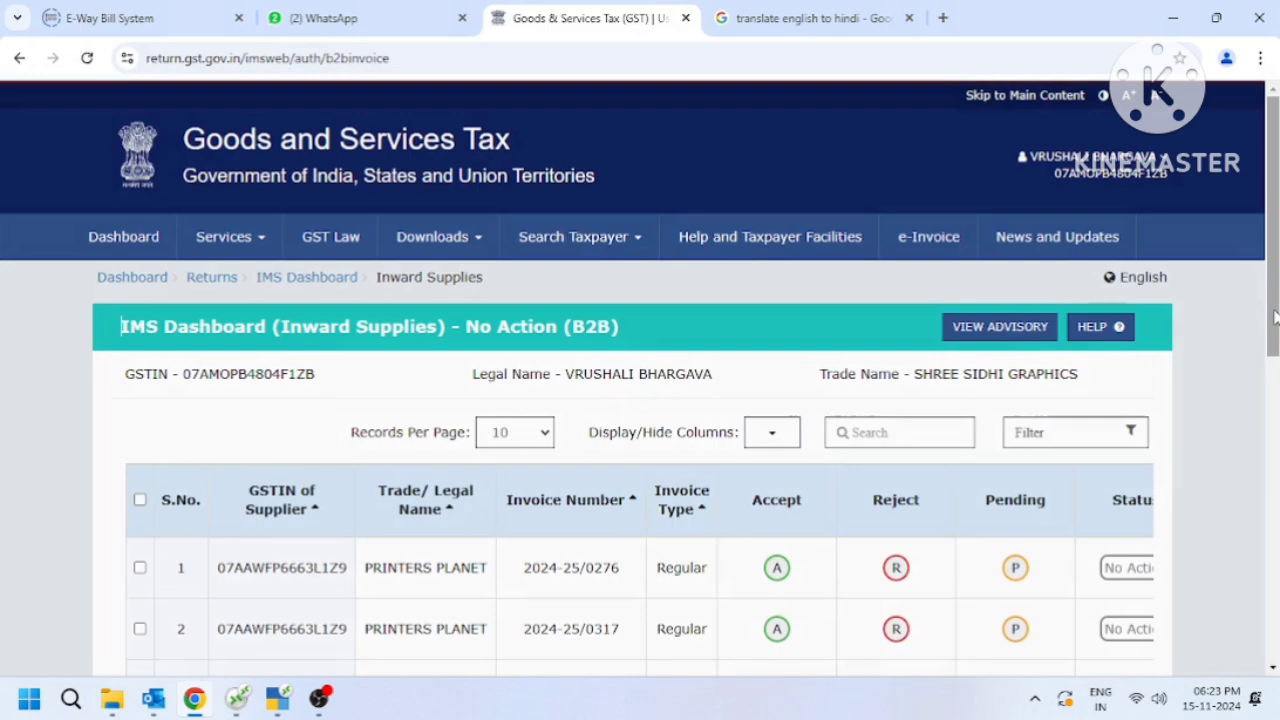
{"action": "left_click_drag", "start_coordinate": [1275, 318], "coordinate": [1275, 460]}
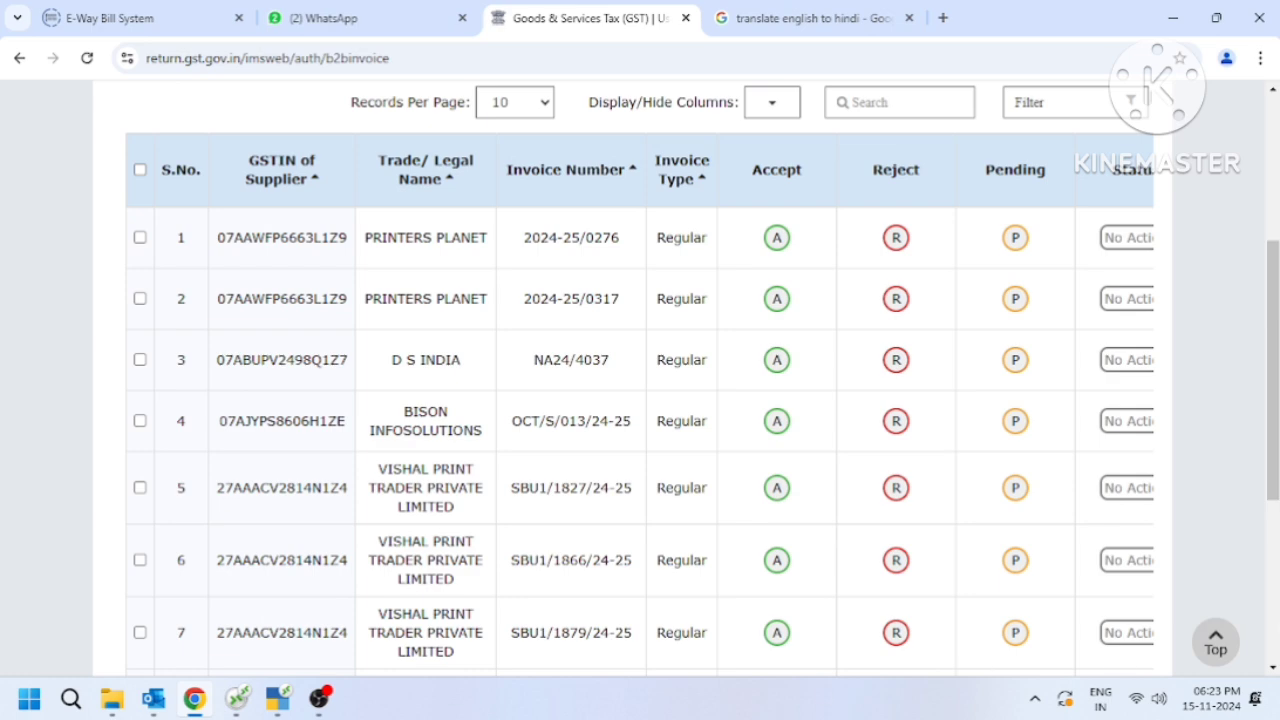
{"action": "left_click_drag", "start_coordinate": [1274, 470], "coordinate": [1274, 565]}
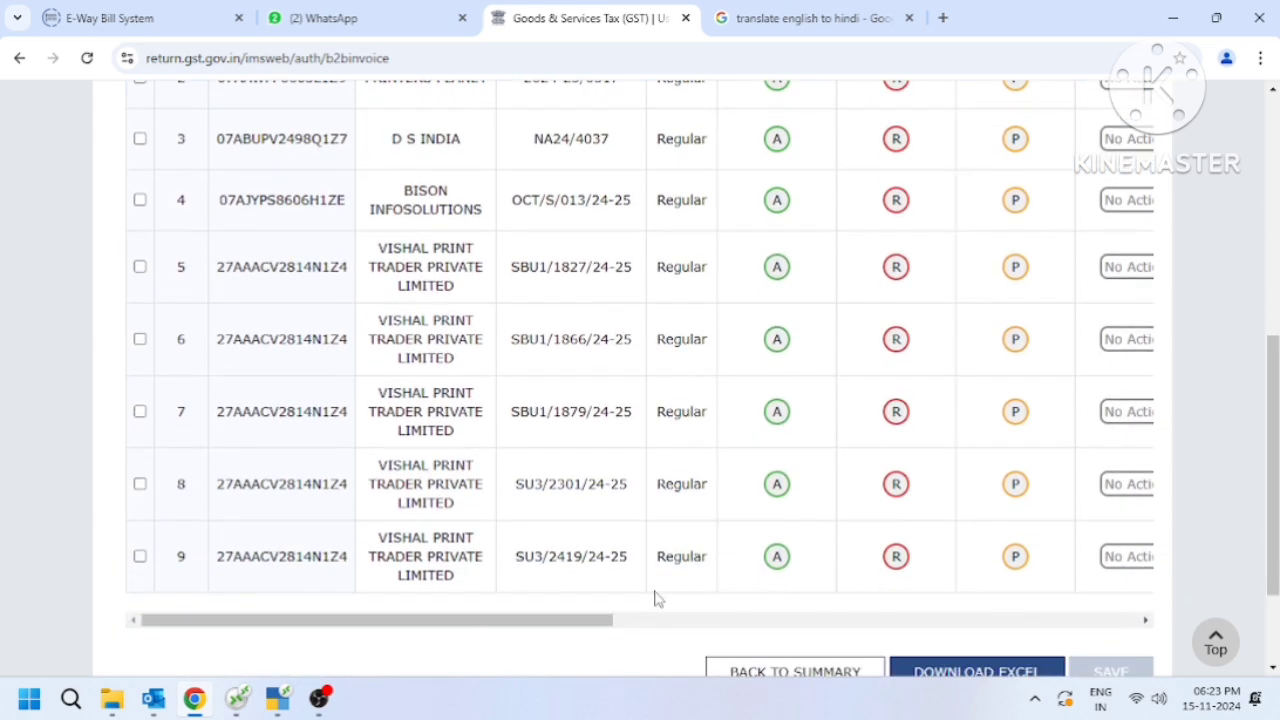
Examine the no-action B2B invoices' status, source return period, source filing status, invoice date, invoice value and available action columns.
{"action": "left_click_drag", "start_coordinate": [537, 622], "coordinate": [633, 628]}
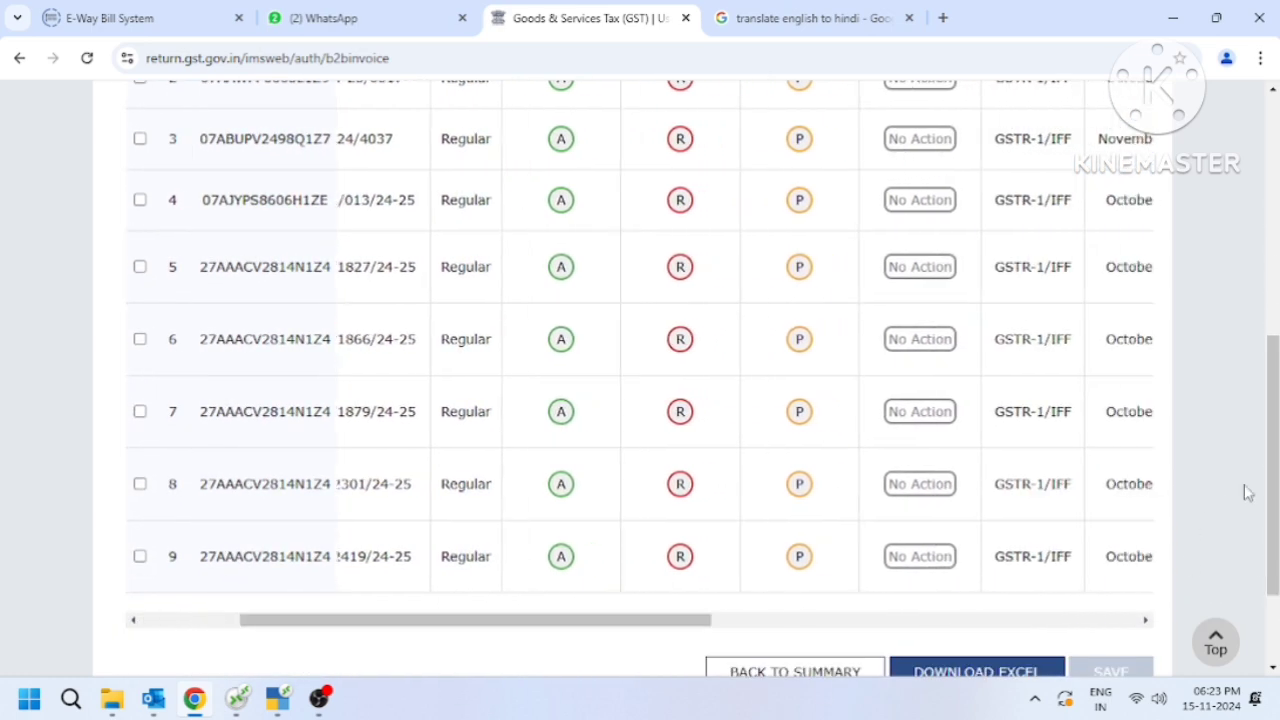
{"action": "left_click_drag", "start_coordinate": [1273, 493], "coordinate": [1273, 405]}
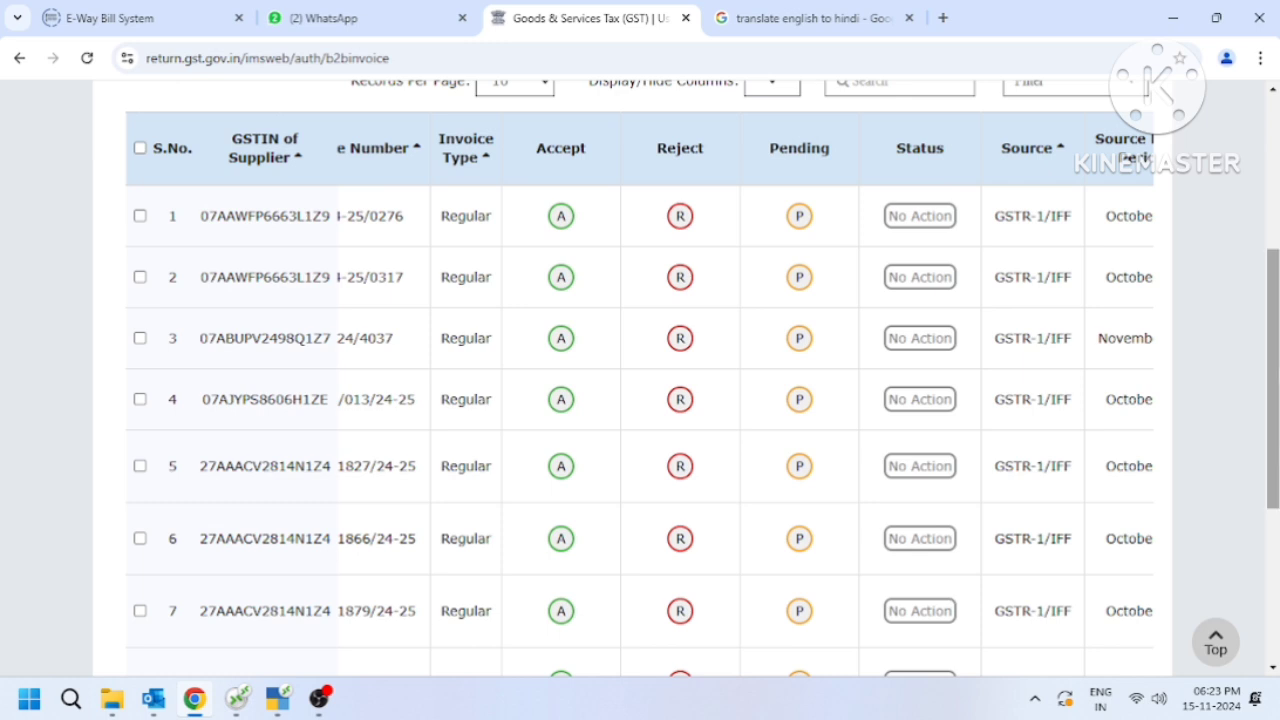
{"action": "scroll", "coordinate": [712, 643], "scroll_direction": "down", "scroll_amount": 2}
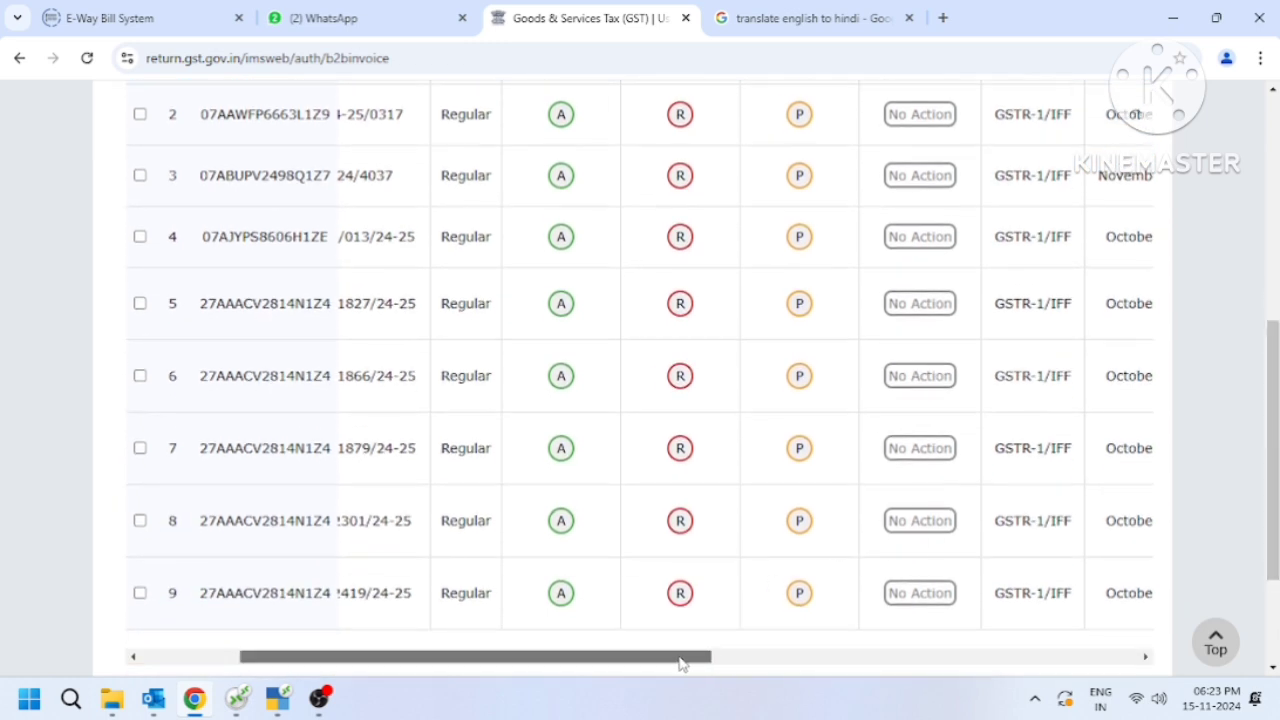
{"action": "scroll", "coordinate": [749, 660], "scroll_direction": "right", "scroll_amount": 3}
{"action": "scroll", "coordinate": [1273, 475], "scroll_direction": "up", "scroll_amount": 2}
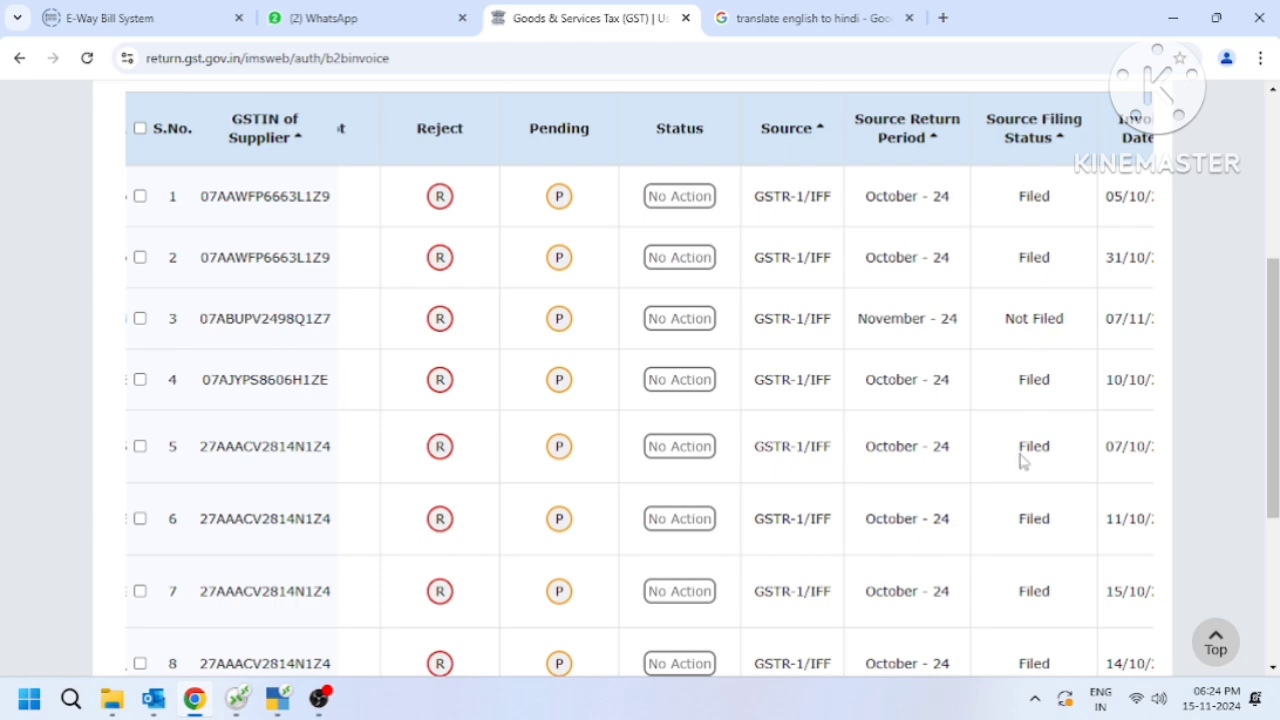
{"action": "scroll", "coordinate": [1040, 572], "scroll_direction": "down", "scroll_amount": 2}
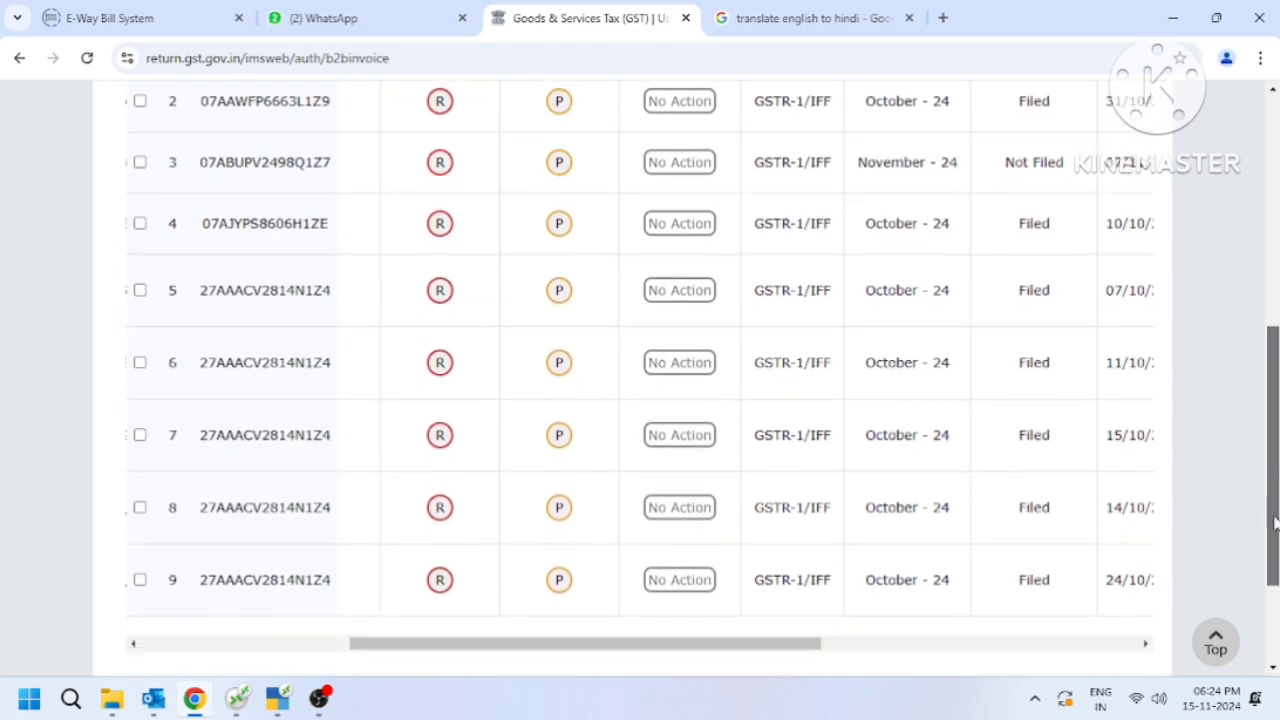
{"action": "left_click_drag", "start_coordinate": [749, 620], "coordinate": [880, 620]}
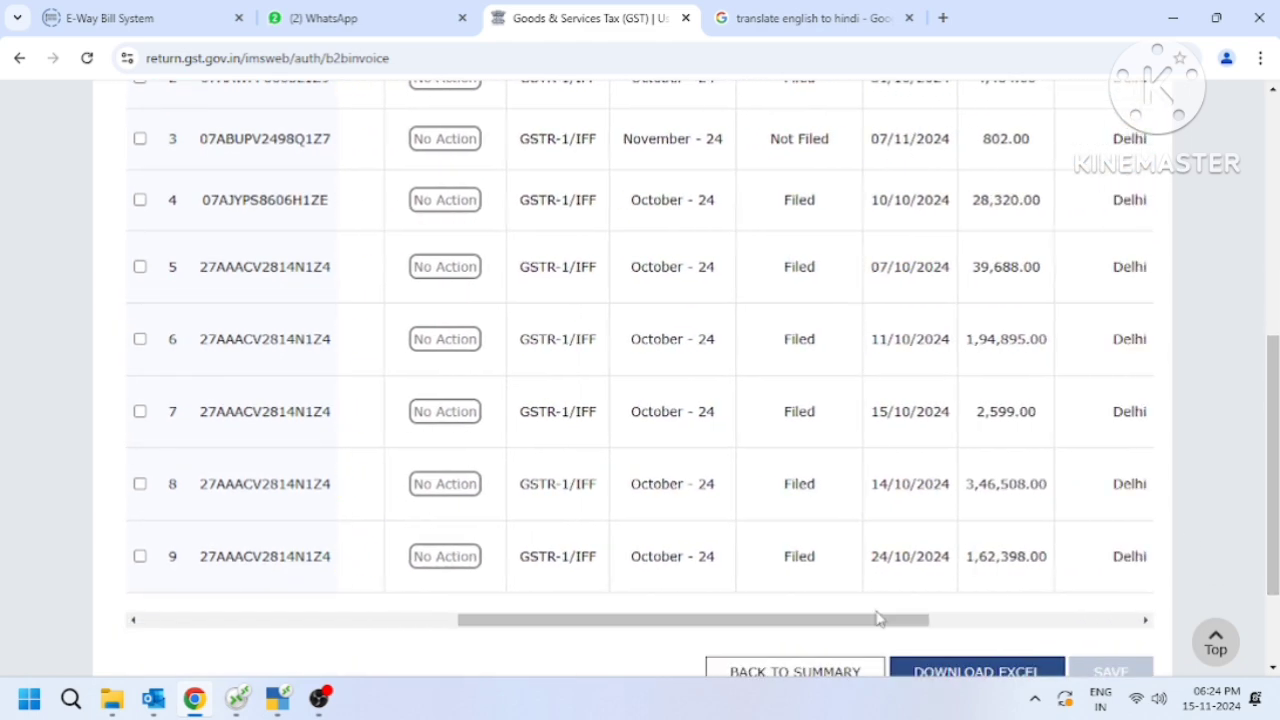
{"action": "scroll", "coordinate": [1112, 425], "scroll_direction": "up", "scroll_amount": 2}
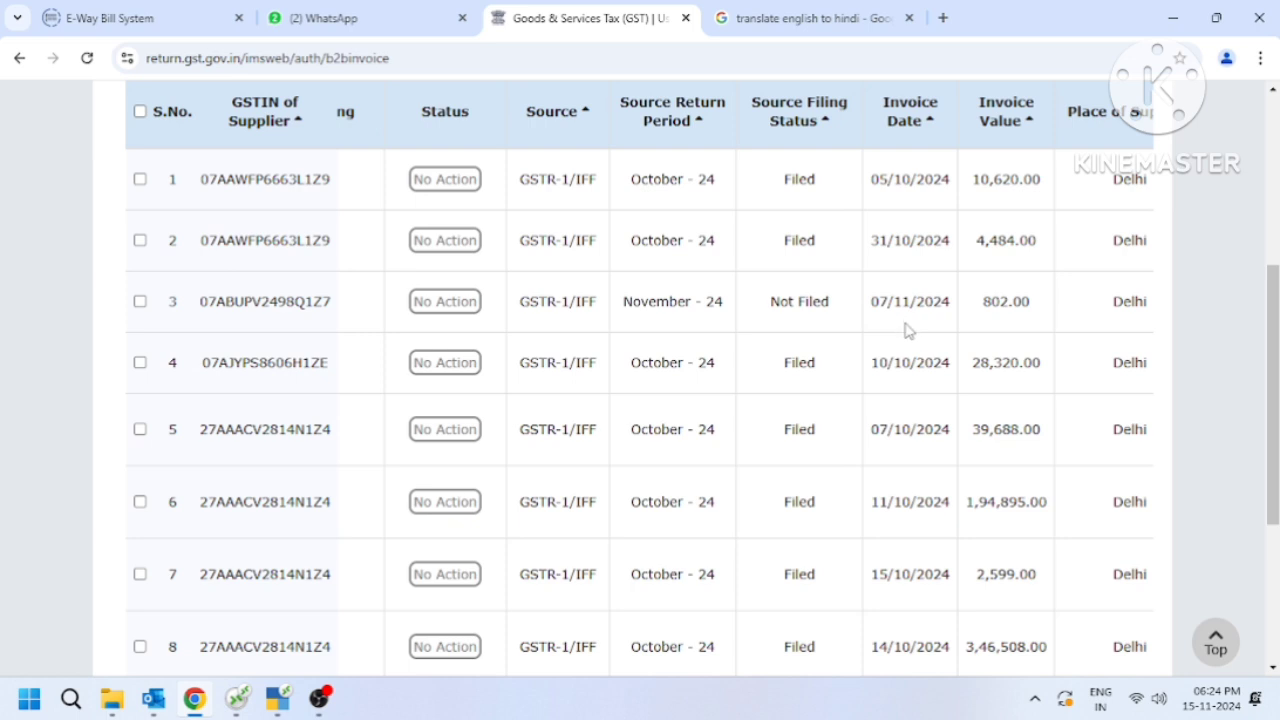
{"action": "scroll", "coordinate": [1070, 575], "scroll_direction": "down", "scroll_amount": 2}
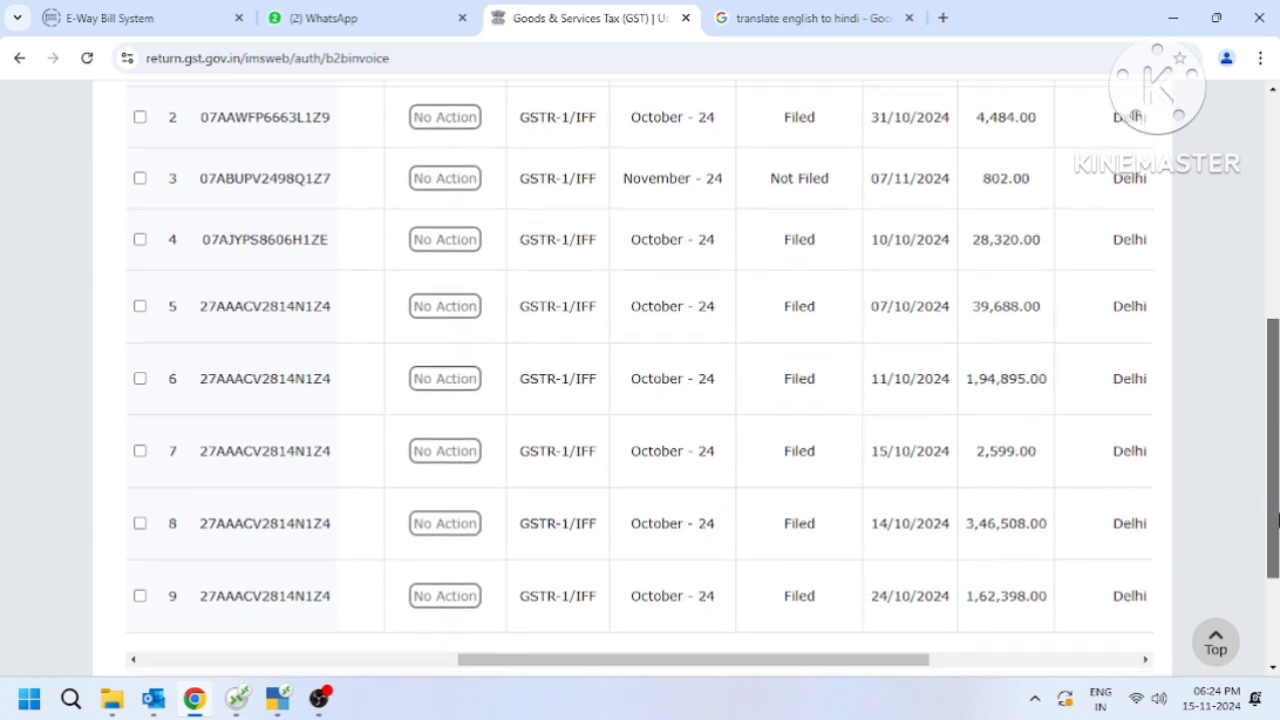
{"action": "left_click_drag", "start_coordinate": [851, 643], "coordinate": [669, 645]}
{"action": "scroll", "coordinate": [1035, 522], "scroll_direction": "up", "scroll_amount": 3}
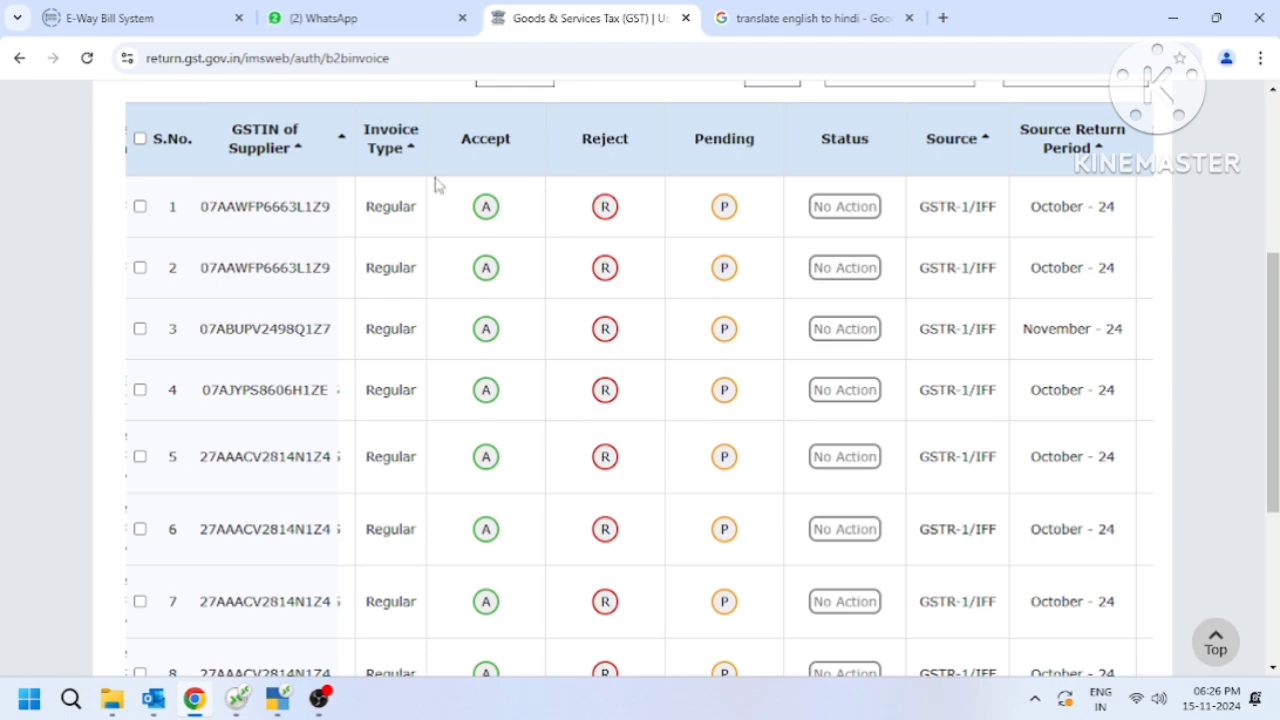
{"action": "scroll", "coordinate": [640, 380], "scroll_direction": "down", "scroll_amount": 3}
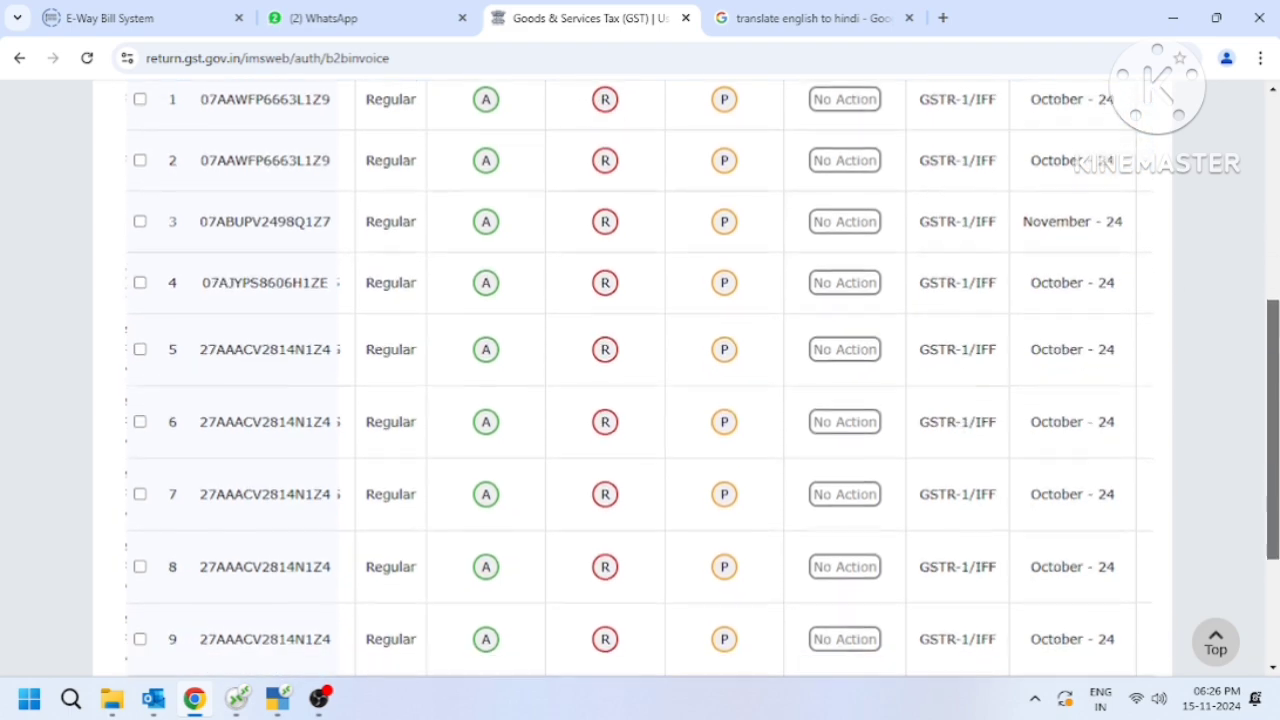
{"action": "scroll", "coordinate": [640, 380], "scroll_direction": "up", "scroll_amount": 2}
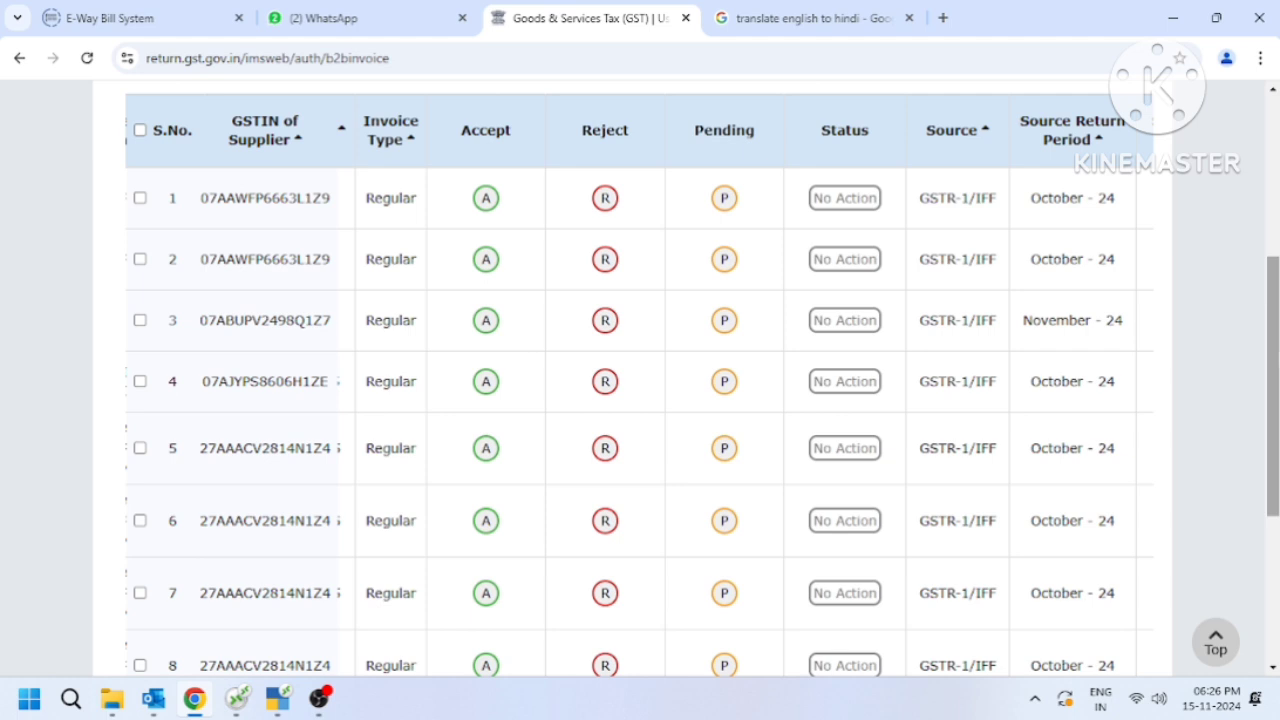
{"action": "scroll", "coordinate": [640, 380], "scroll_direction": "down", "scroll_amount": 3}
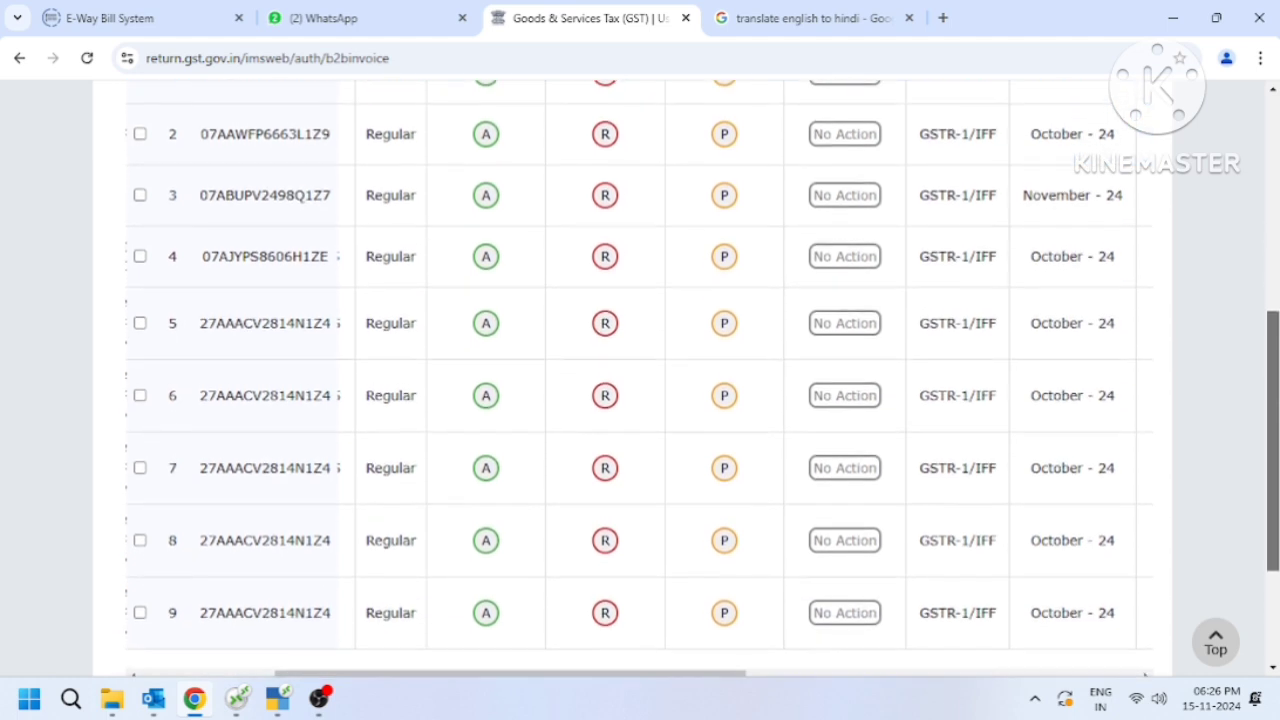
Mark the B2B invoice in row 7 as accepted, row 3 as rejected and row 2 as pending.
{"action": "left_click_drag", "start_coordinate": [640, 650], "coordinate": [562, 658]}
{"action": "scroll", "coordinate": [1271, 414], "scroll_direction": "up", "scroll_amount": 3}
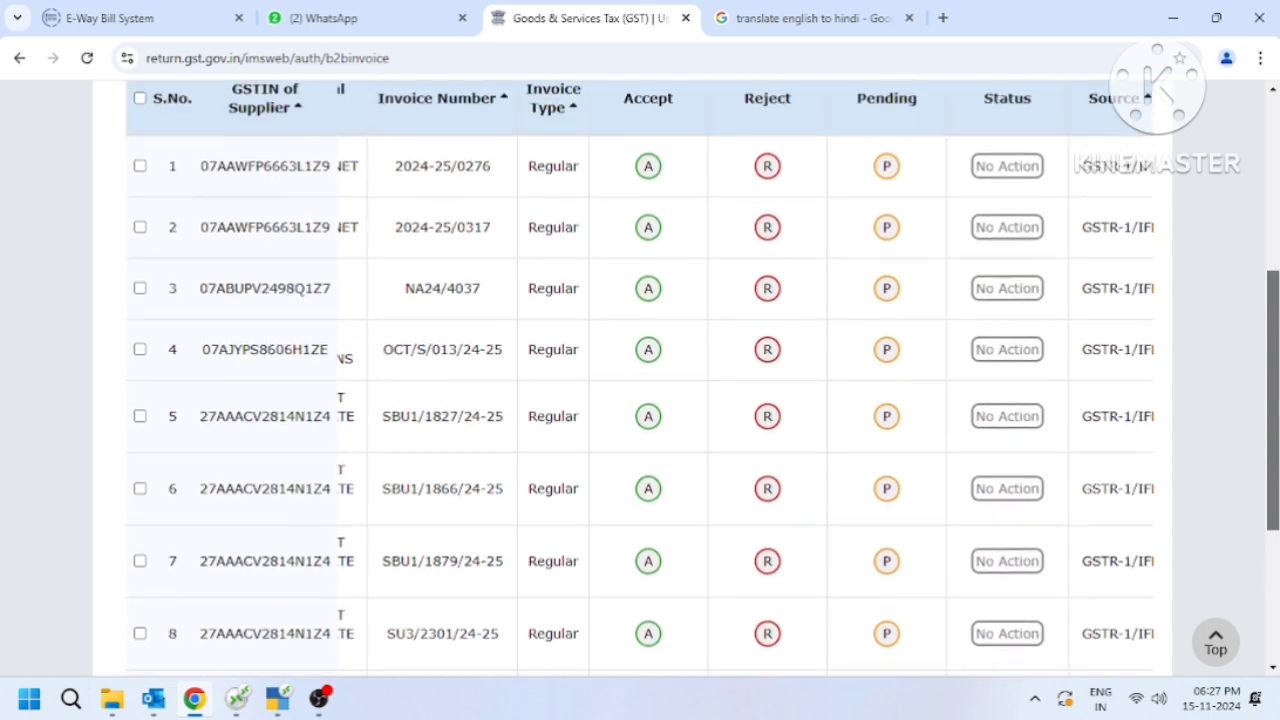
{"action": "scroll", "coordinate": [1271, 414], "scroll_direction": "down", "scroll_amount": 2}
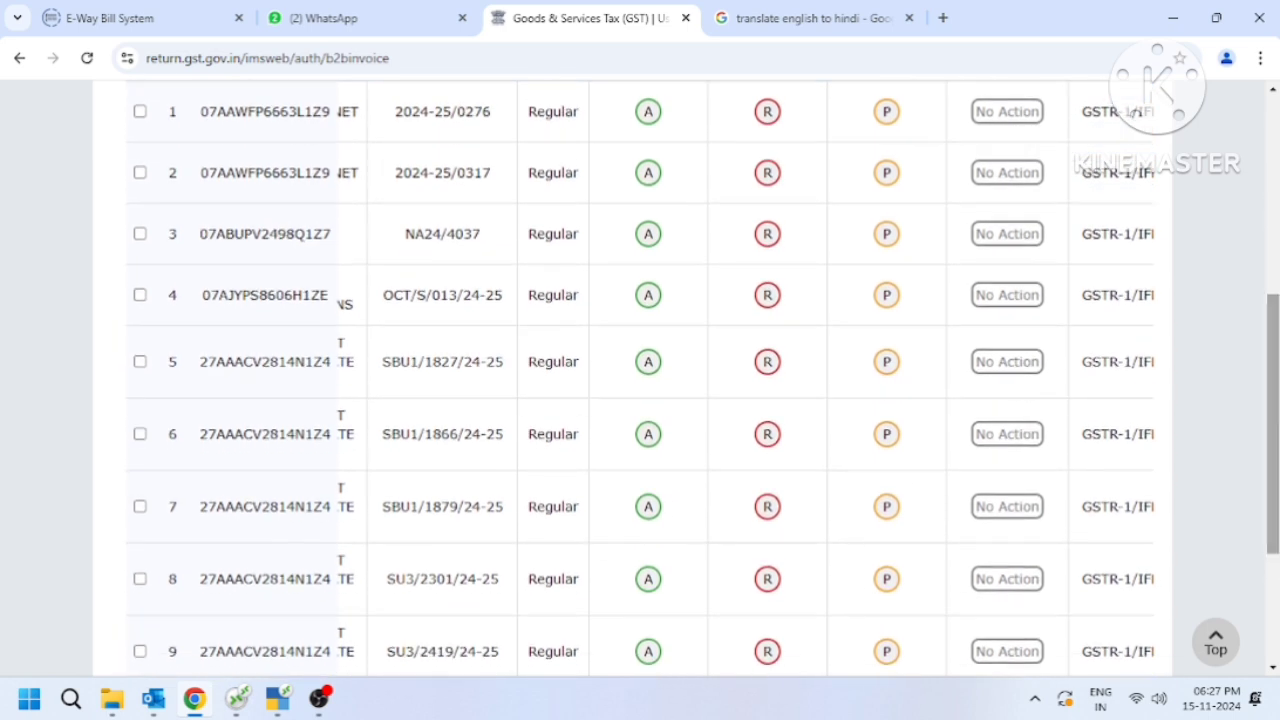
{"action": "left_click", "coordinate": [647, 512]}
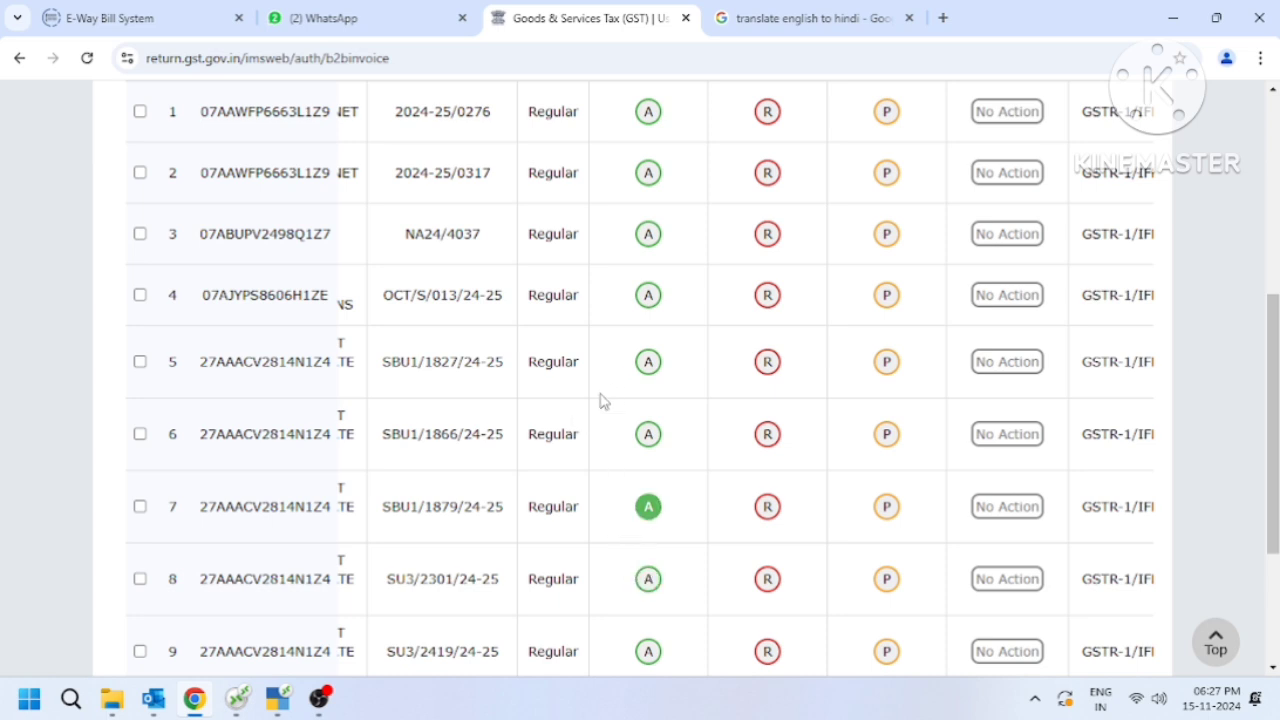
{"action": "left_click", "coordinate": [767, 240]}
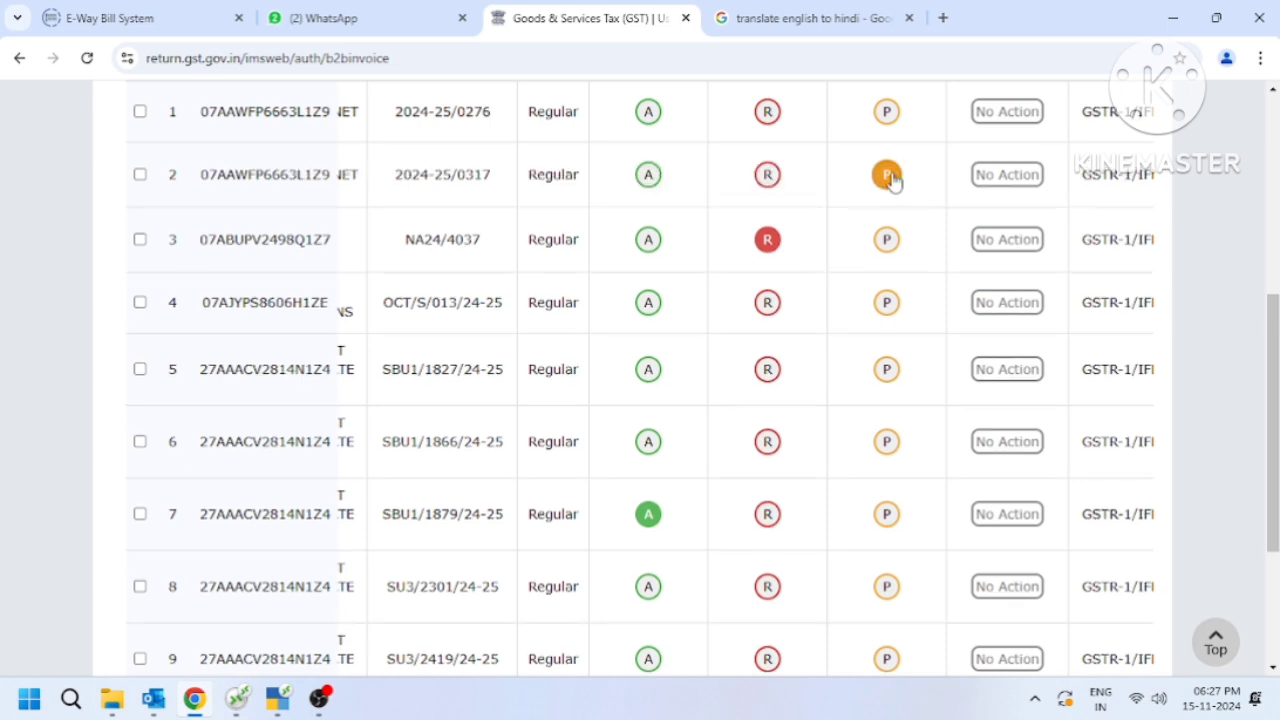
{"action": "left_click", "coordinate": [889, 174]}
{"action": "scroll", "coordinate": [1273, 400], "scroll_direction": "up", "scroll_amount": 1}
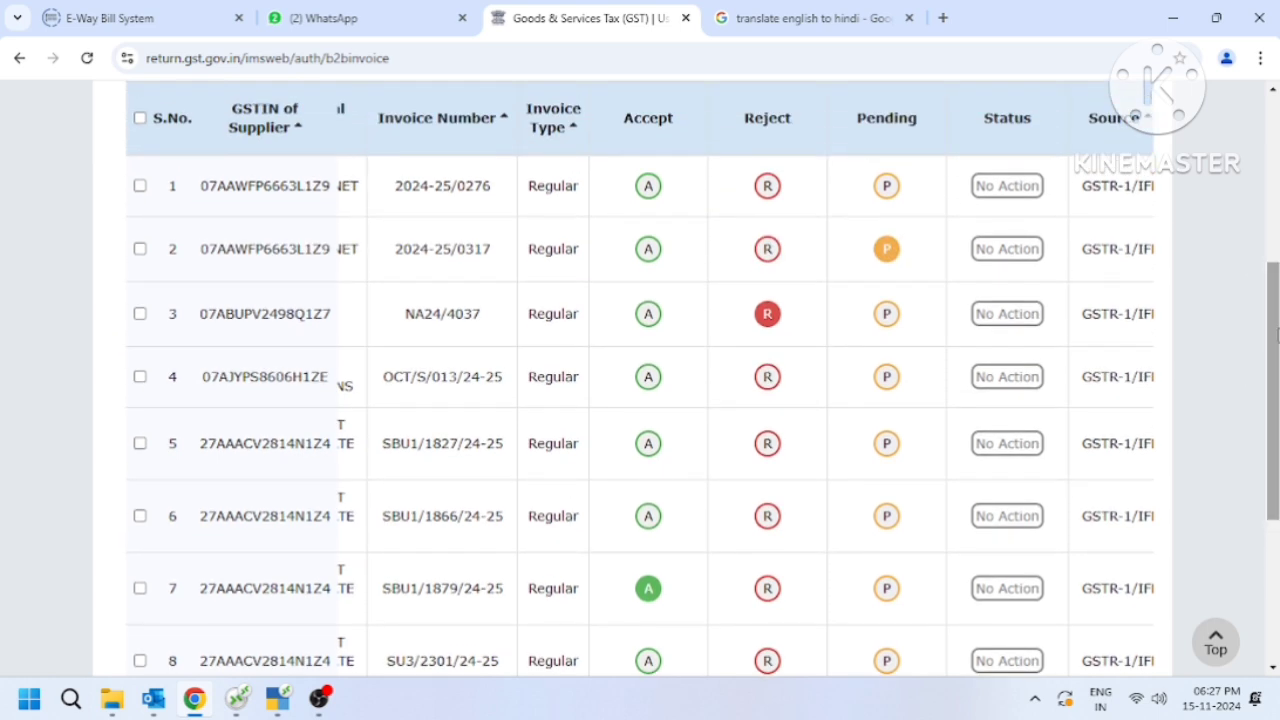
{"action": "left_click", "coordinate": [647, 595]}
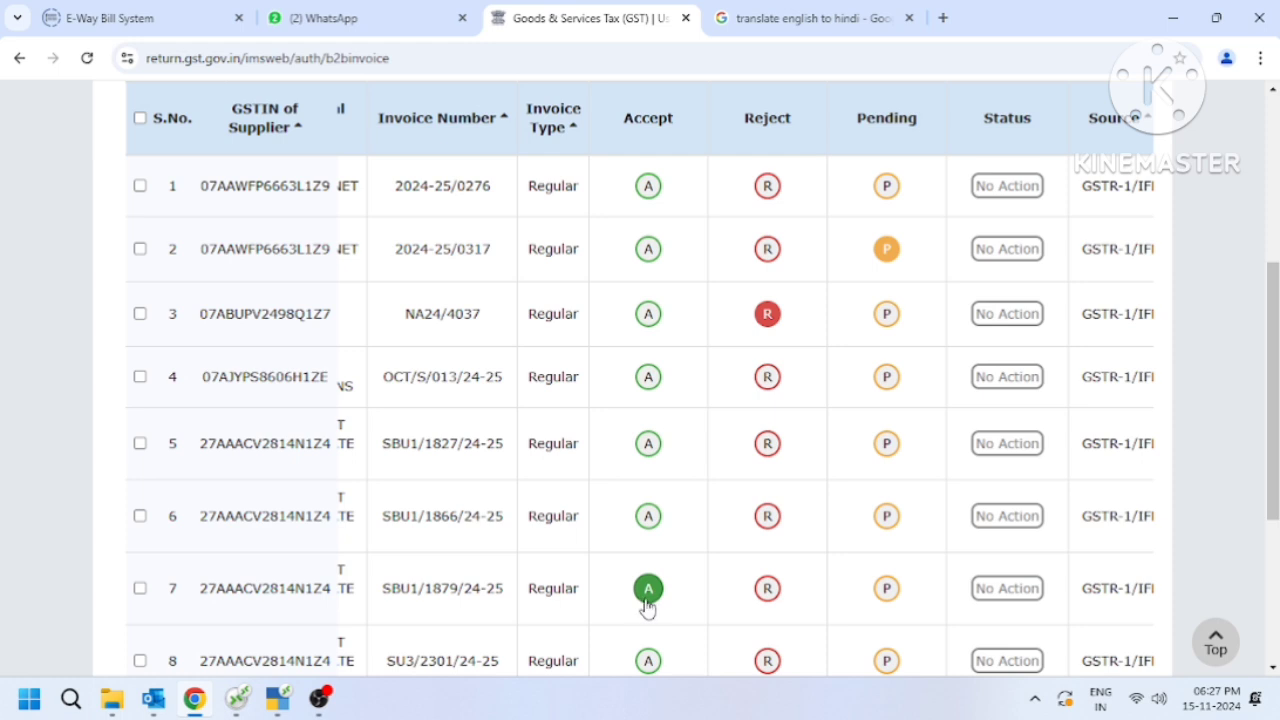
{"action": "left_click", "coordinate": [768, 315]}
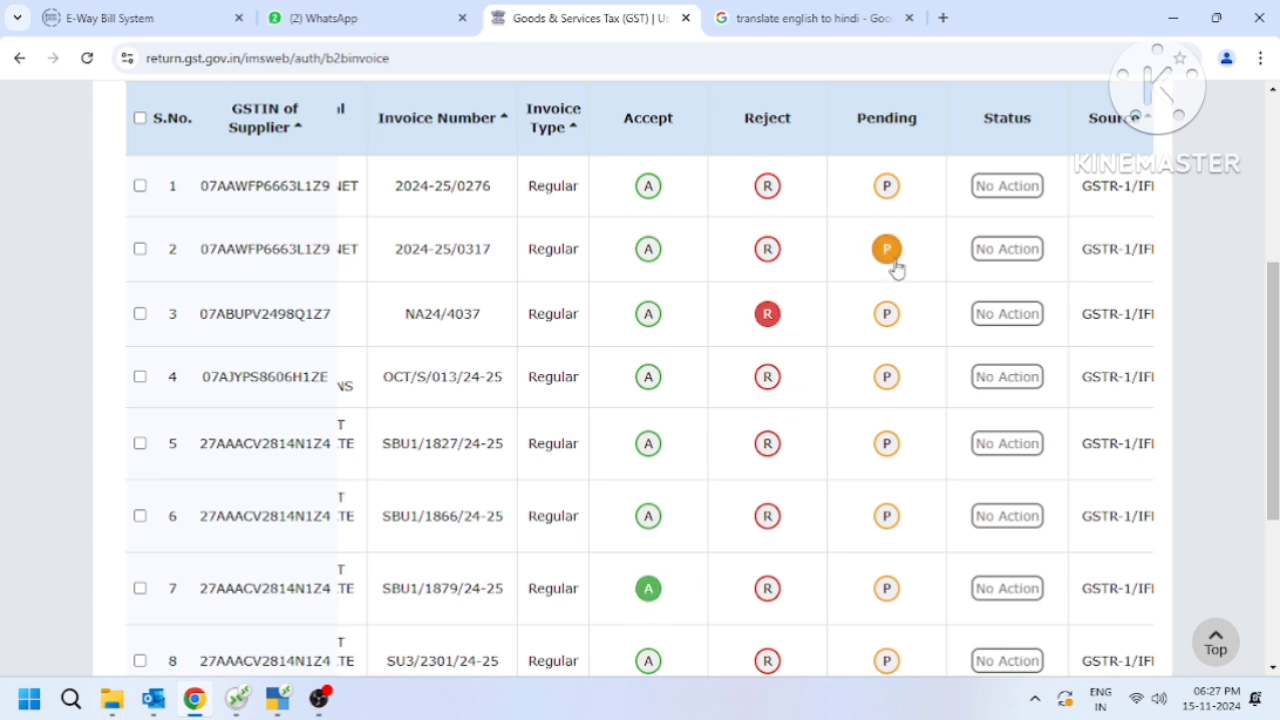
Save the actions chosen for the three marked invoices and confirm through to the refreshed list.
{"action": "scroll", "coordinate": [1277, 408], "scroll_direction": "down", "scroll_amount": 3}
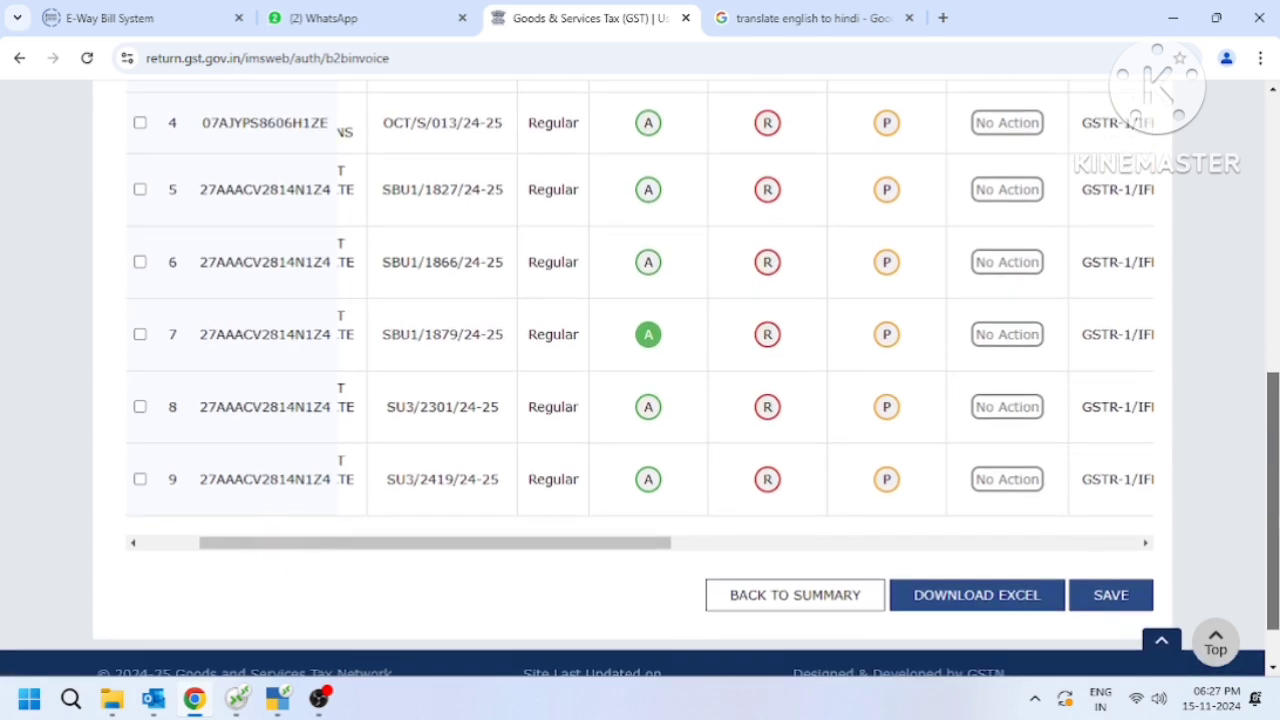
{"action": "left_click", "coordinate": [1110, 595]}
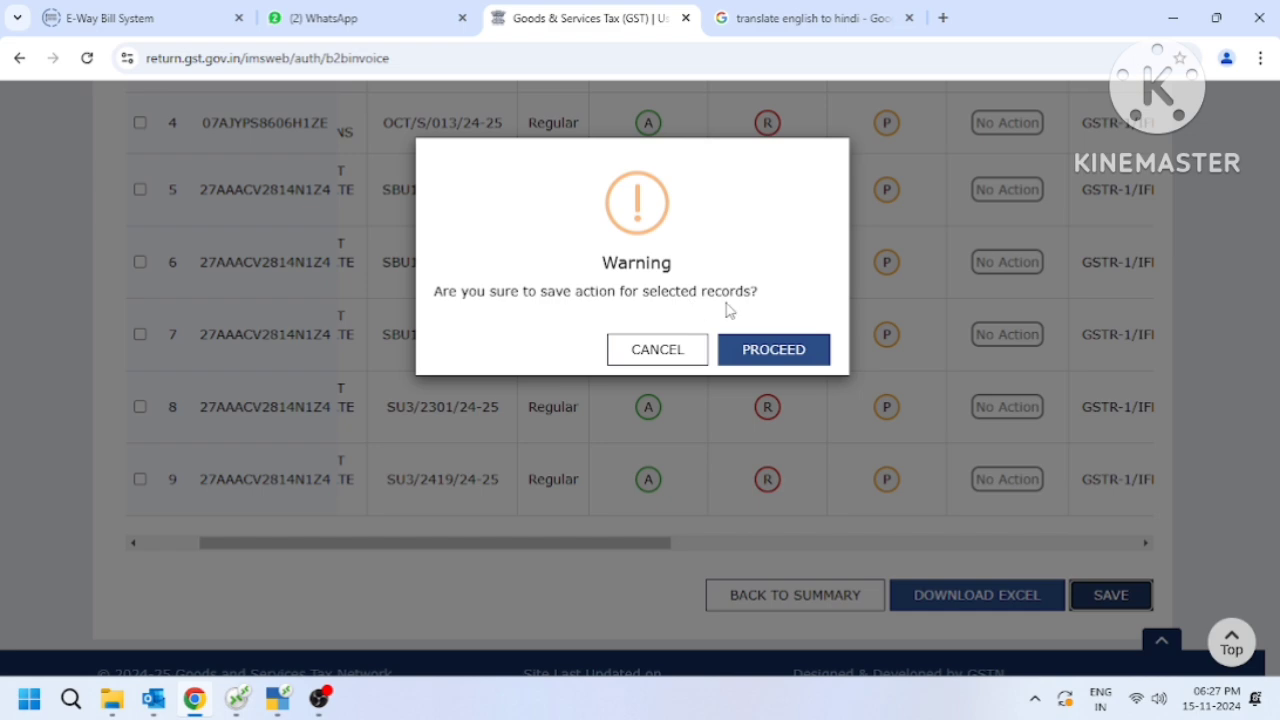
{"action": "left_click", "coordinate": [782, 352]}
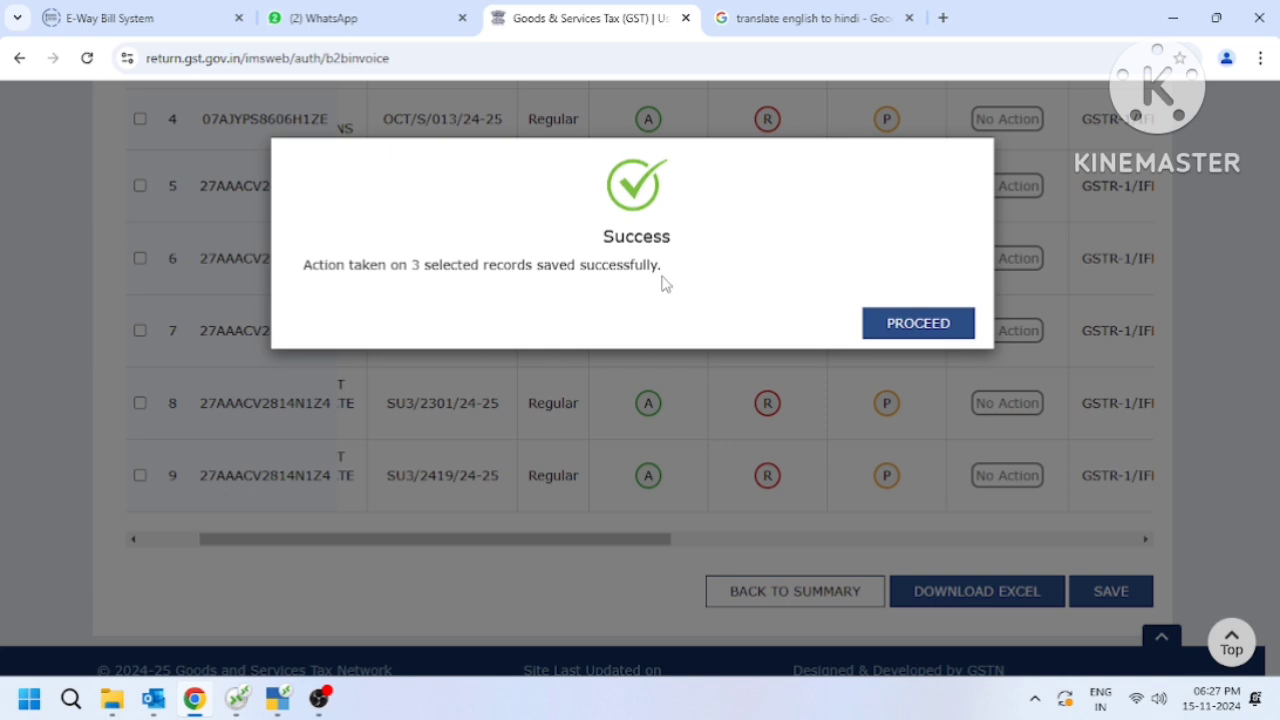
{"action": "left_click", "coordinate": [953, 330]}
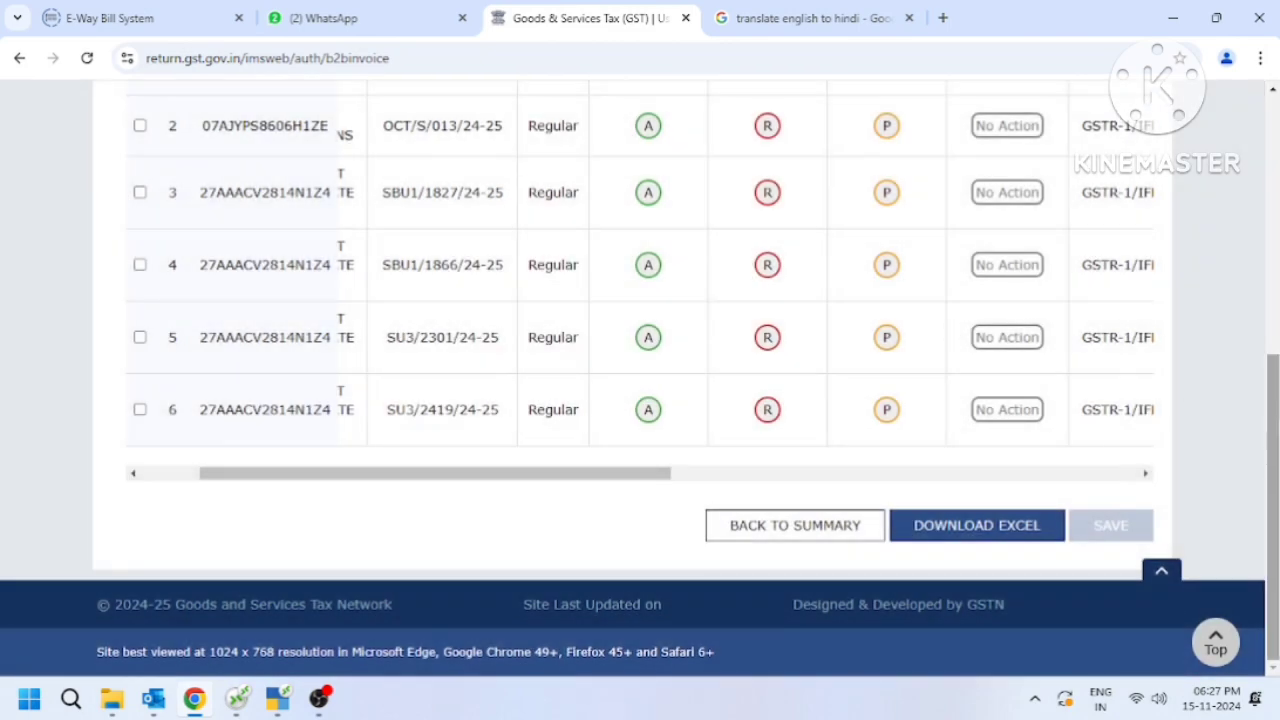
Return to the inward supplies summary and review the B2B invoice counts by action status.
{"action": "scroll", "coordinate": [1272, 480], "scroll_direction": "up", "scroll_amount": 1}
{"action": "scroll", "coordinate": [1272, 480], "scroll_direction": "up", "scroll_amount": 2}
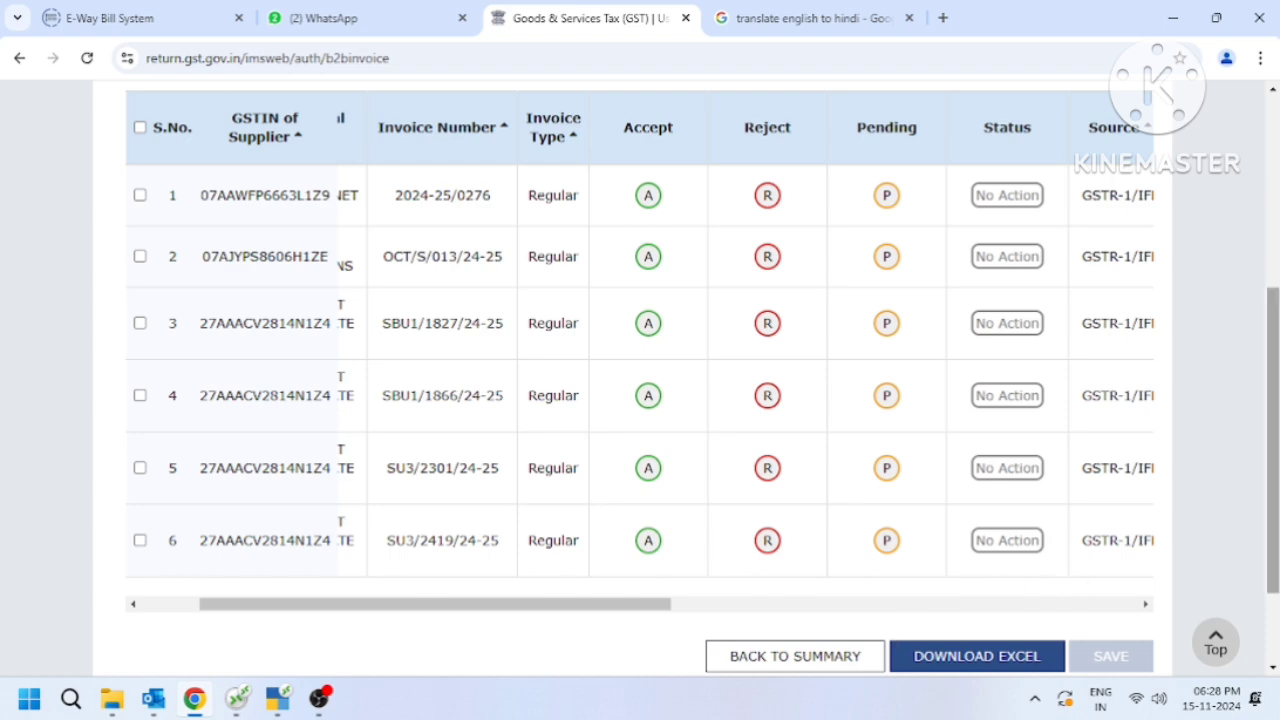
{"action": "left_click", "coordinate": [818, 657]}
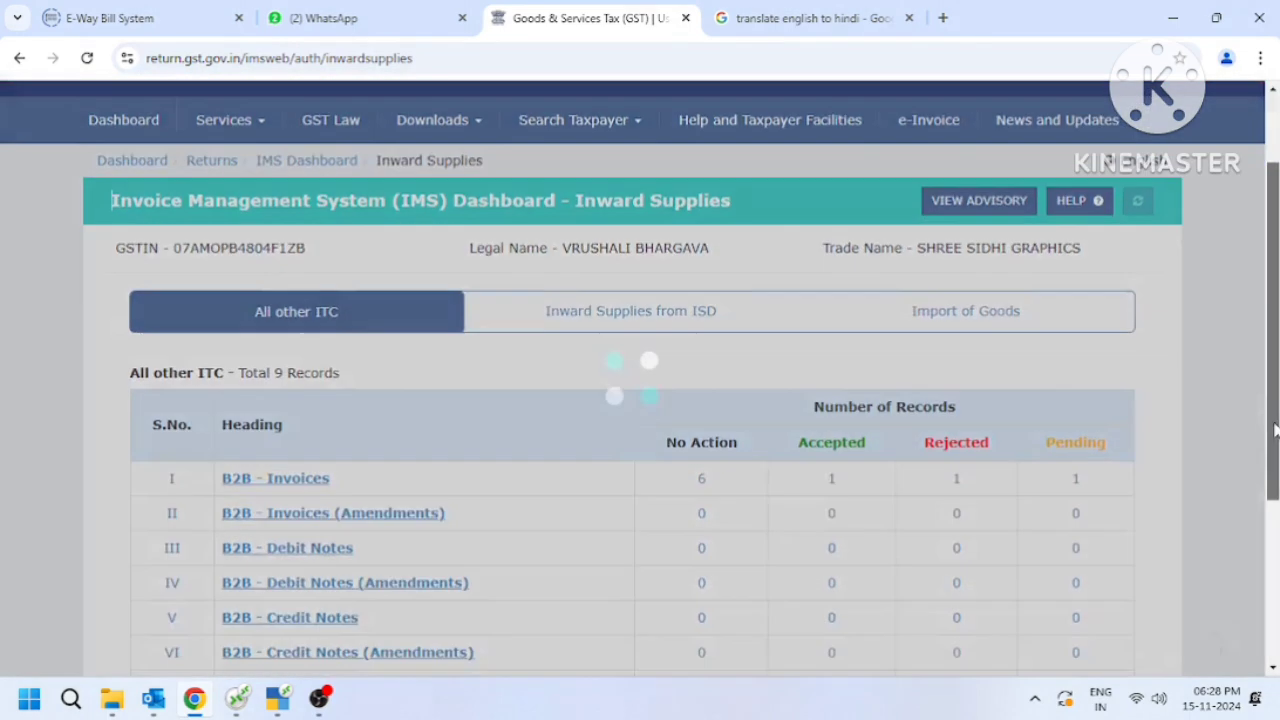
{"action": "left_click_drag", "start_coordinate": [1275, 430], "coordinate": [1262, 507]}
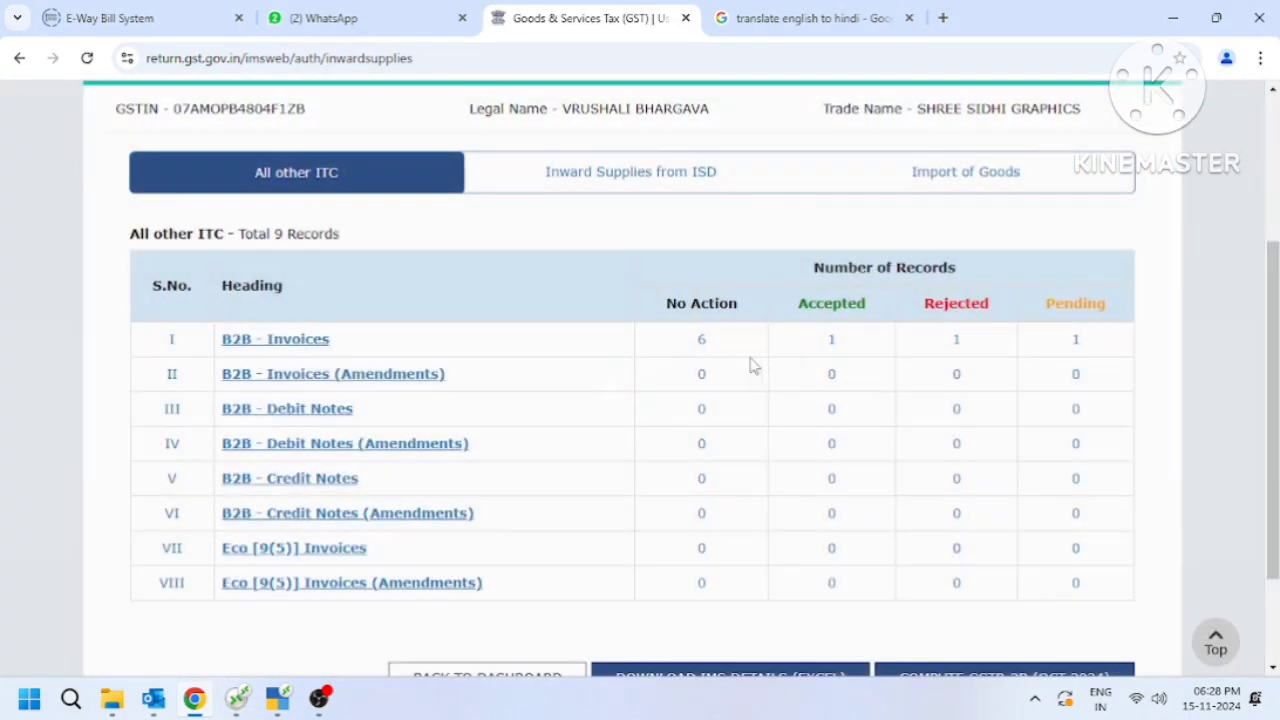
{"action": "left_click_drag", "start_coordinate": [1273, 371], "coordinate": [1272, 410]}
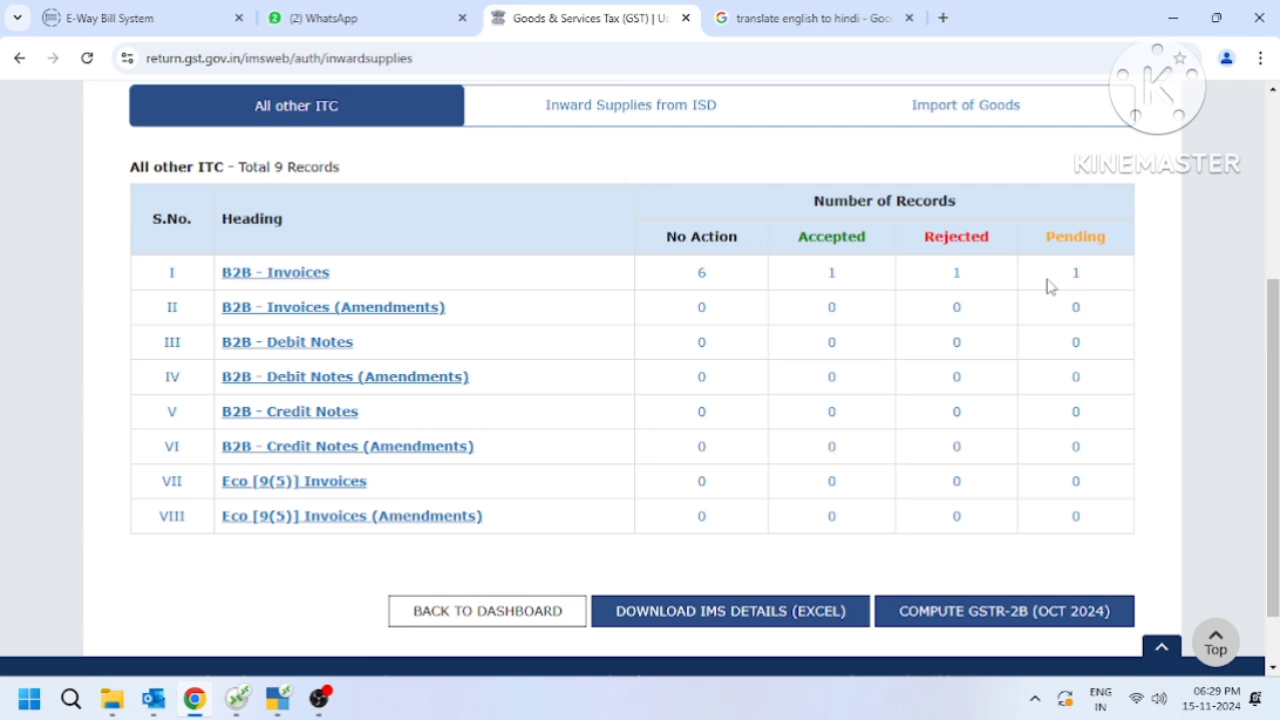
Open the list of rejected B2B invoice records from the All other ITC summary.
{"action": "left_click", "coordinate": [956, 274]}
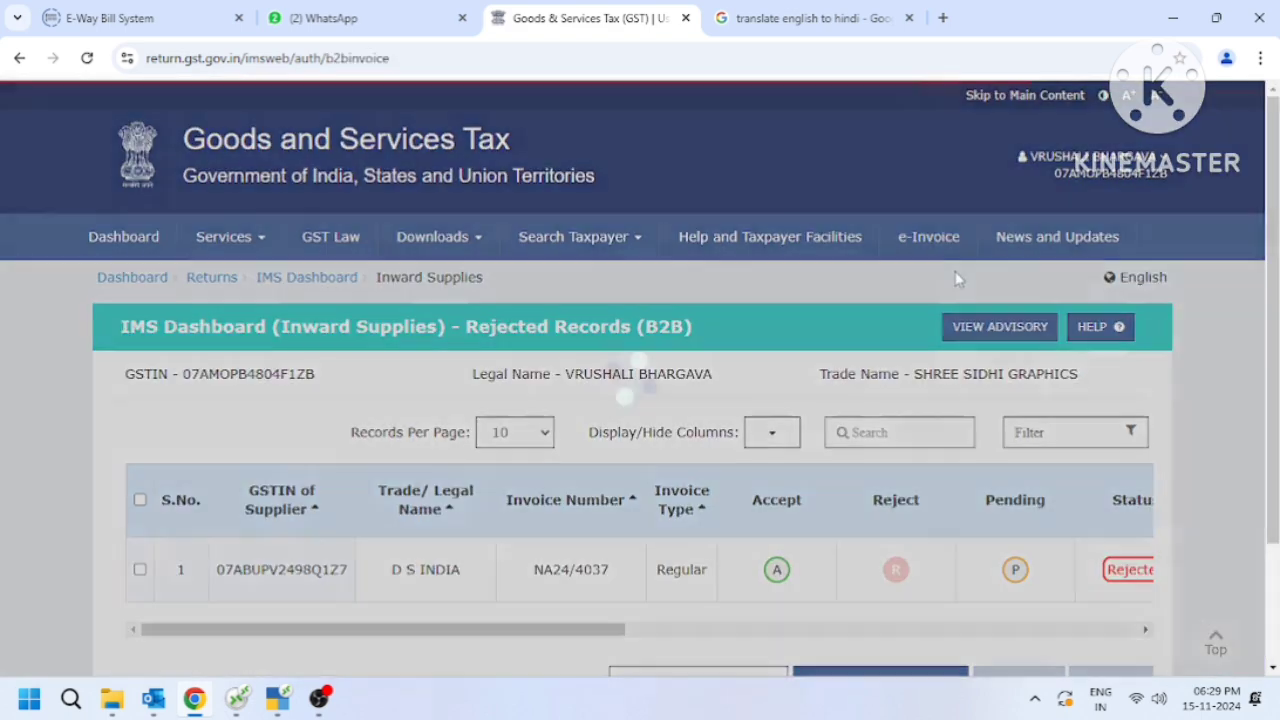
{"action": "scroll", "coordinate": [478, 521], "scroll_direction": "down", "scroll_amount": 1}
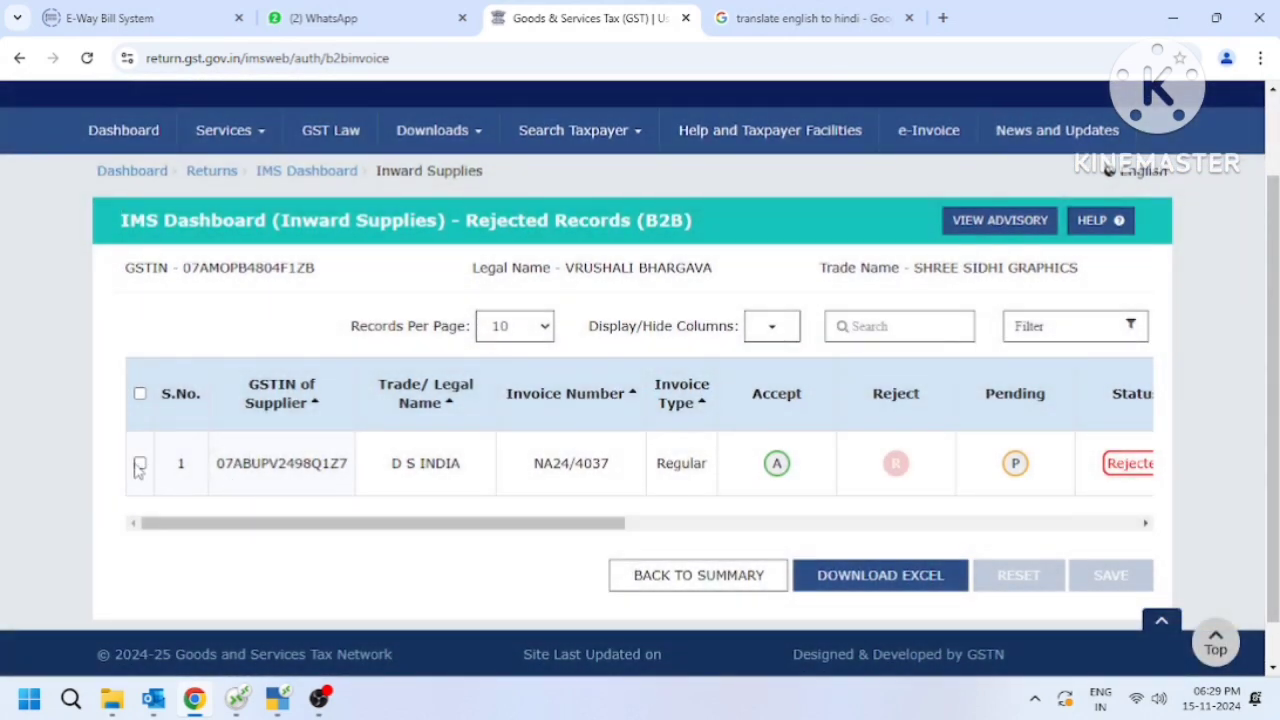
Change the rejected B2B invoice from D S INDIA to accepted and save the action through to the refreshed list.
{"action": "left_click", "coordinate": [140, 465]}
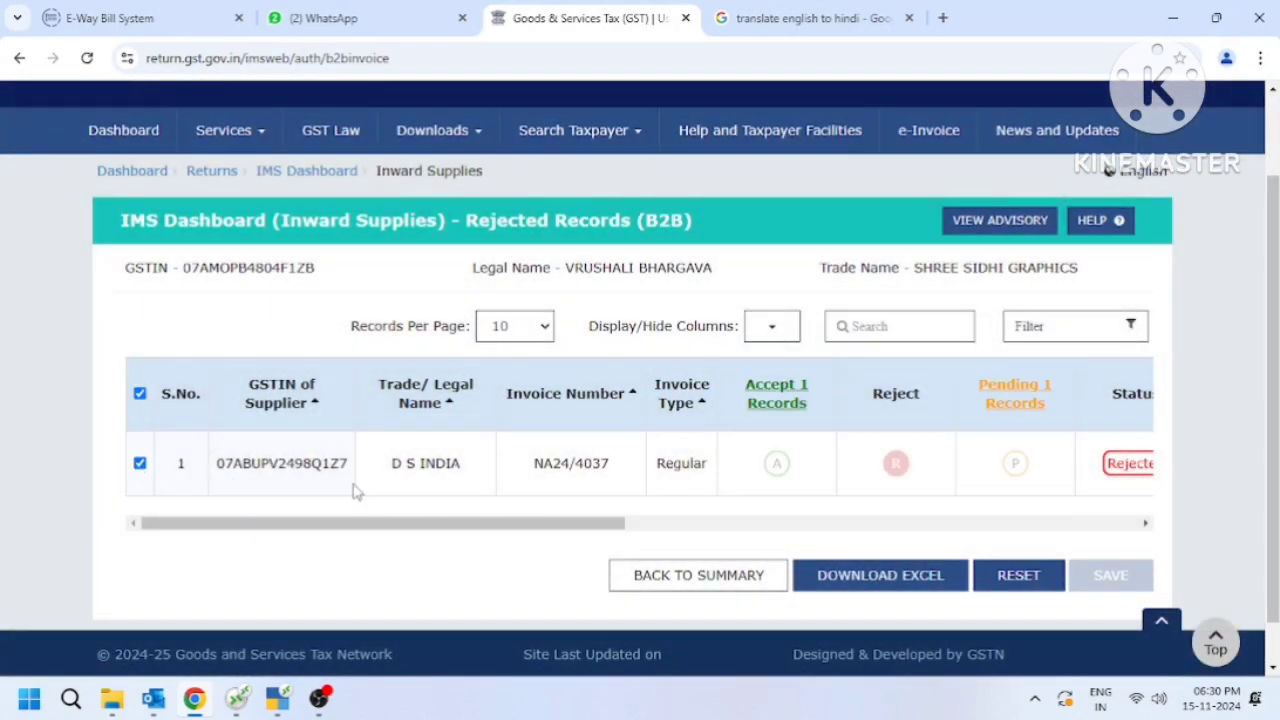
{"action": "left_click", "coordinate": [141, 466]}
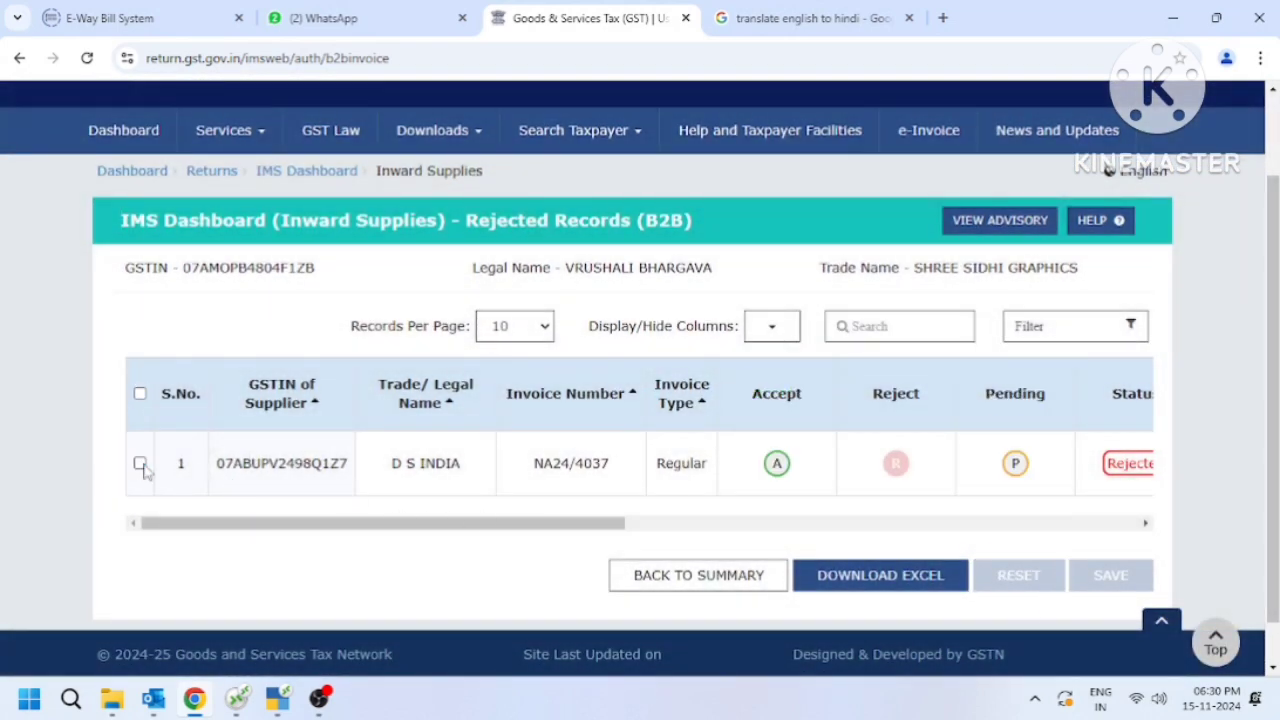
{"action": "left_click", "coordinate": [777, 472]}
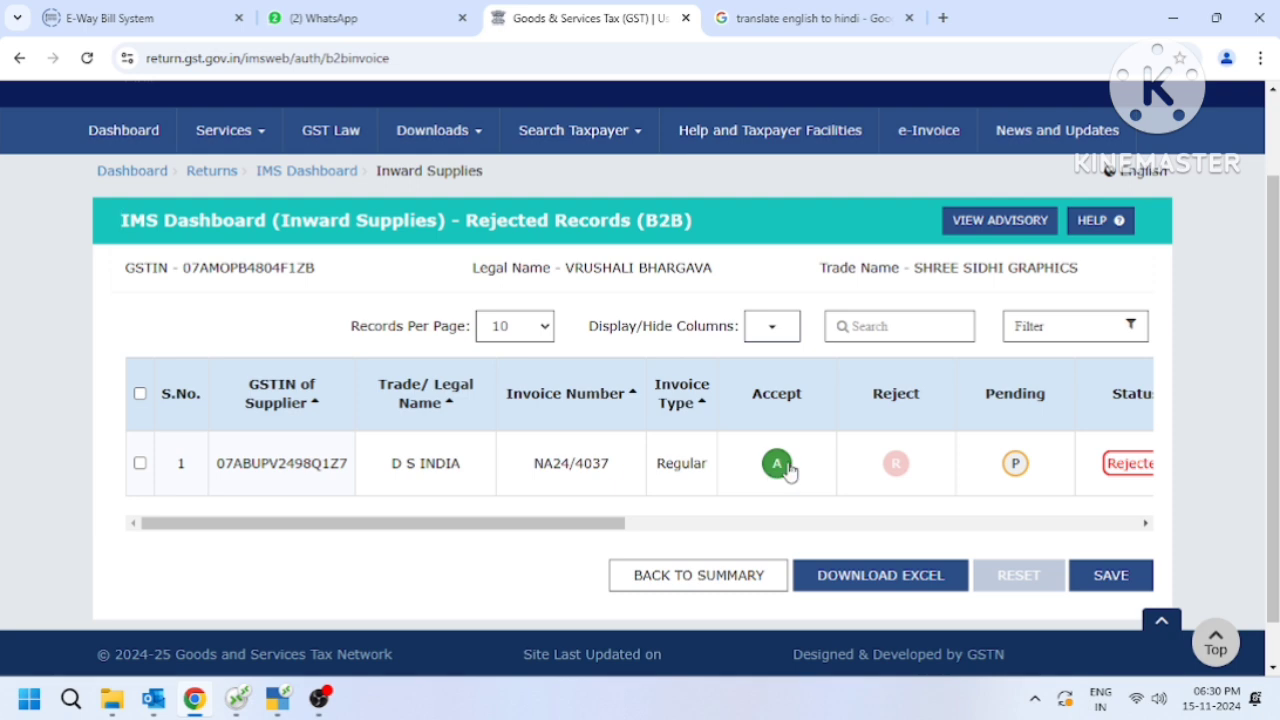
{"action": "left_click", "coordinate": [1131, 588]}
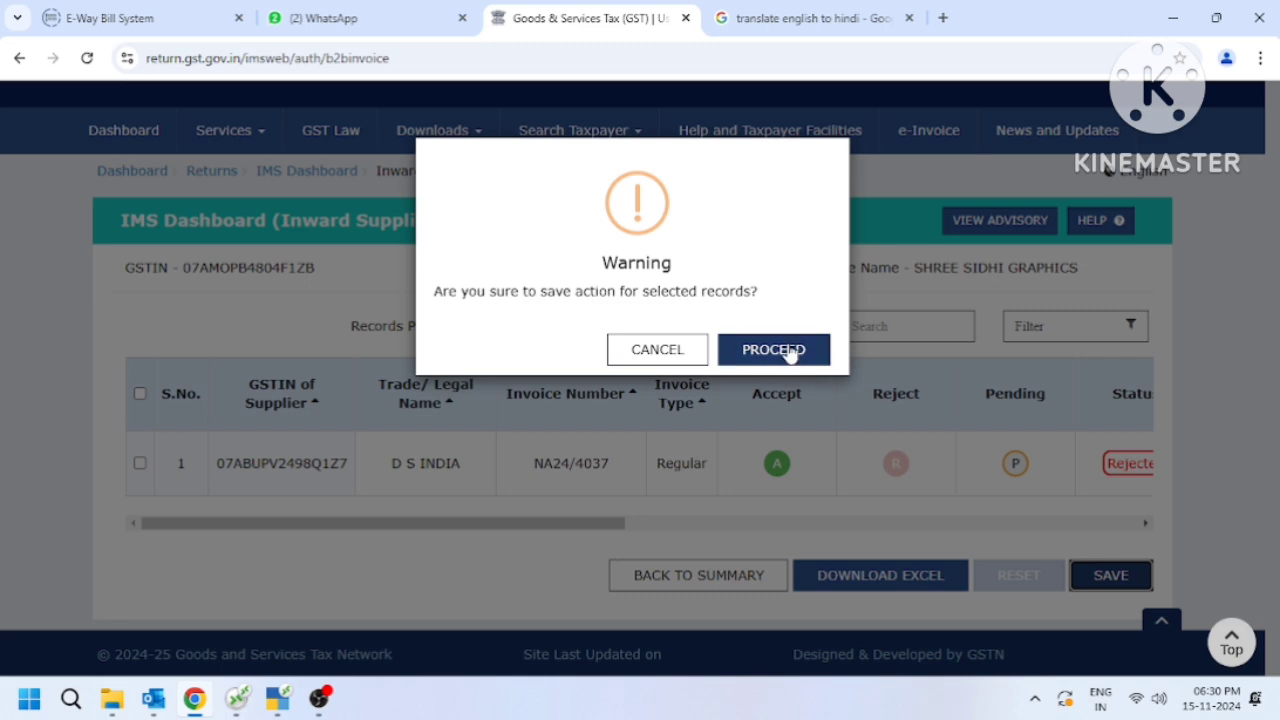
{"action": "left_click", "coordinate": [787, 349]}
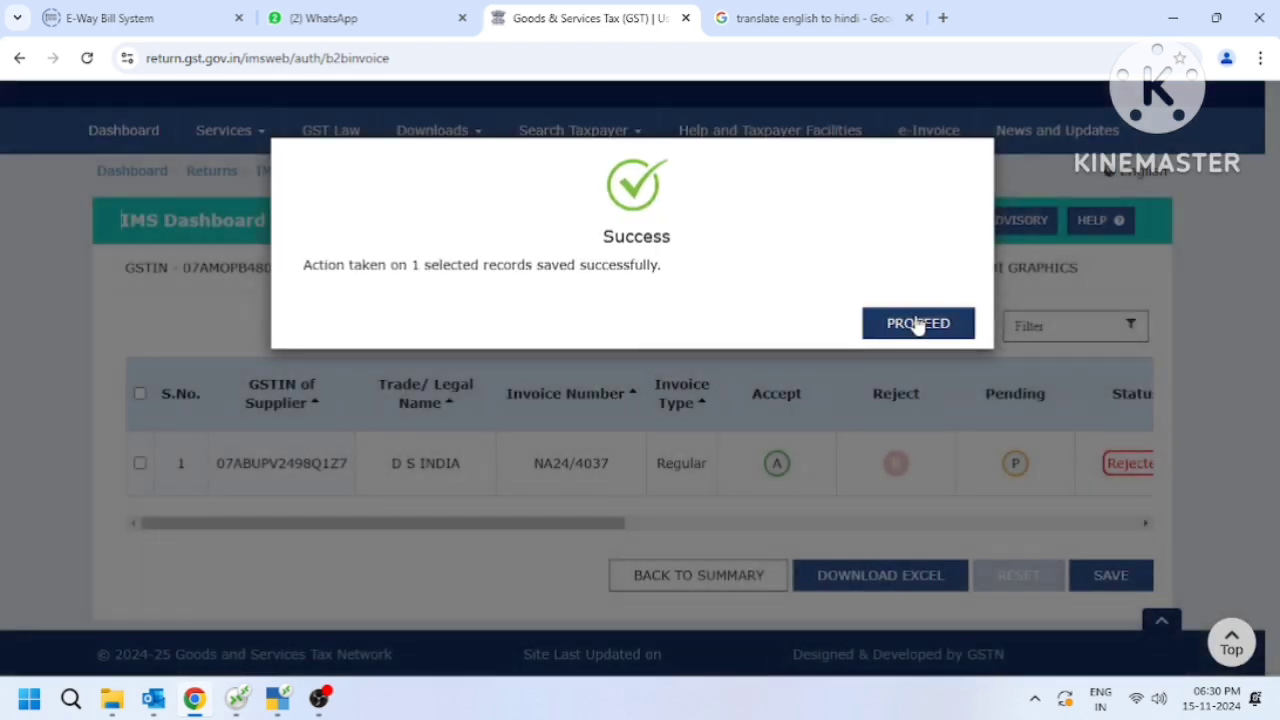
{"action": "left_click", "coordinate": [918, 324]}
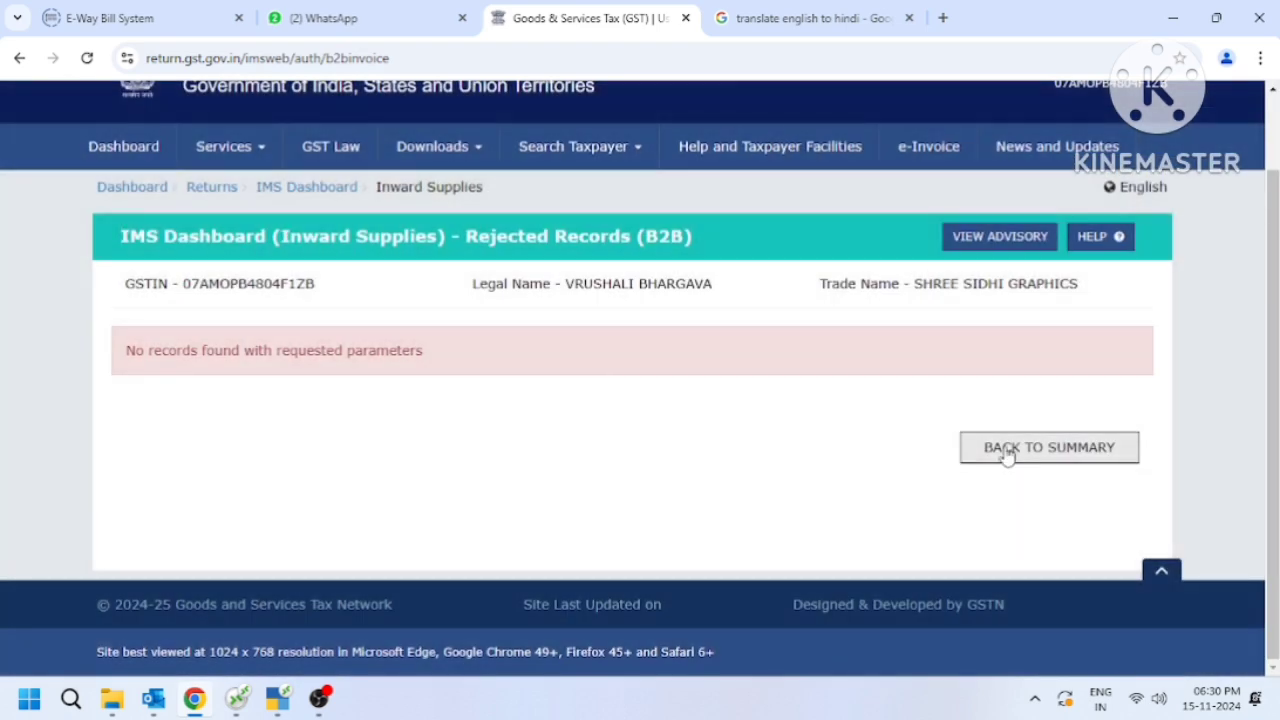
Return to the inward supplies summary and open the list of pending B2B invoice records.
{"action": "left_click", "coordinate": [1007, 453]}
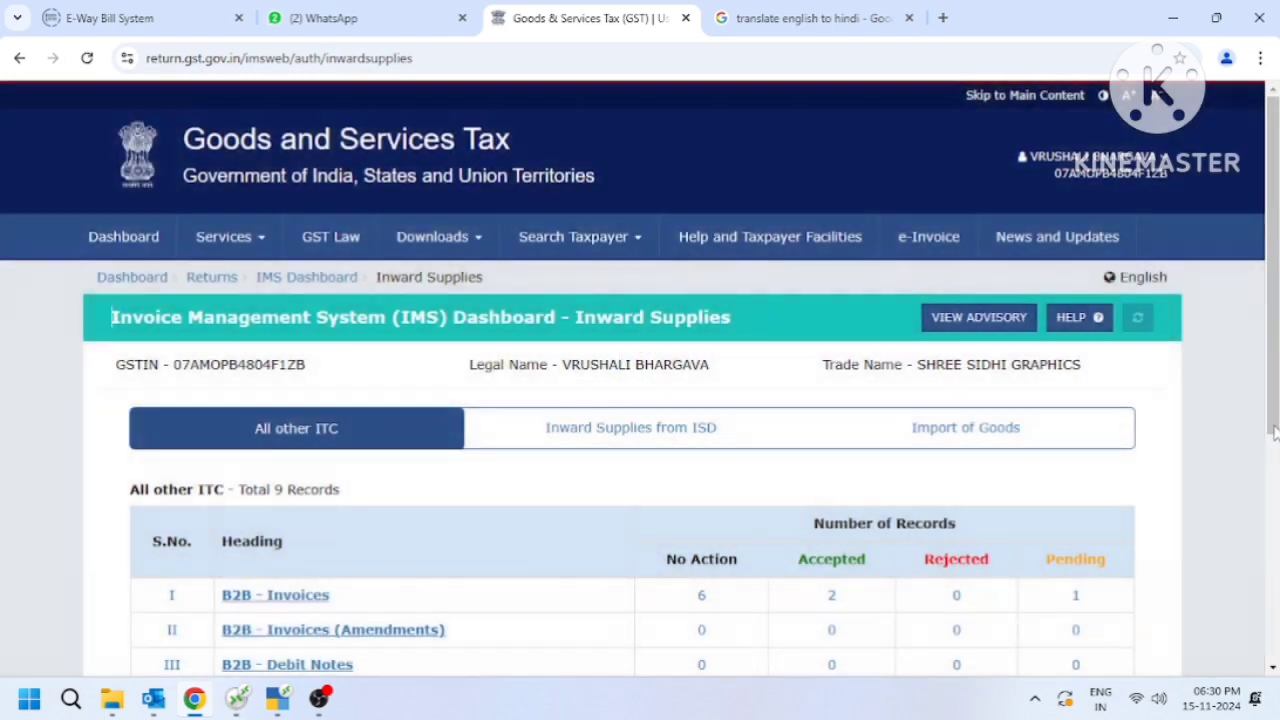
{"action": "scroll", "coordinate": [990, 560], "scroll_direction": "down", "scroll_amount": 1}
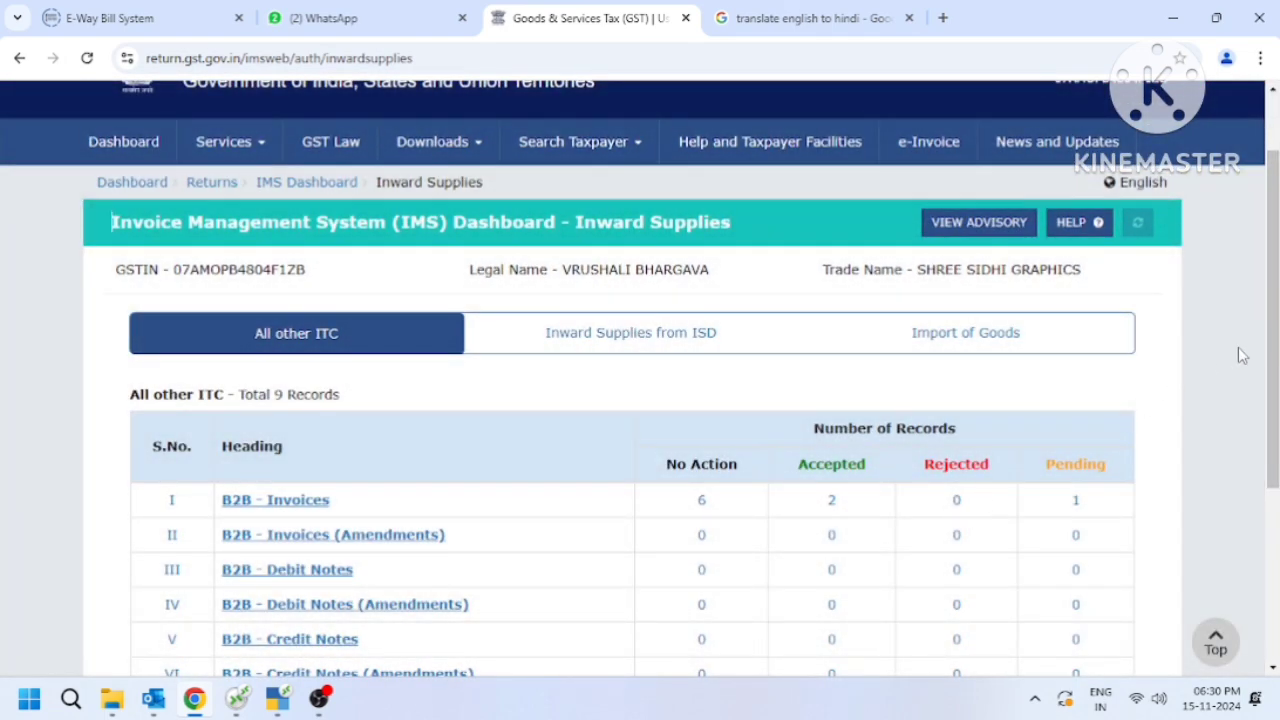
{"action": "left_click_drag", "start_coordinate": [1266, 348], "coordinate": [1266, 430]}
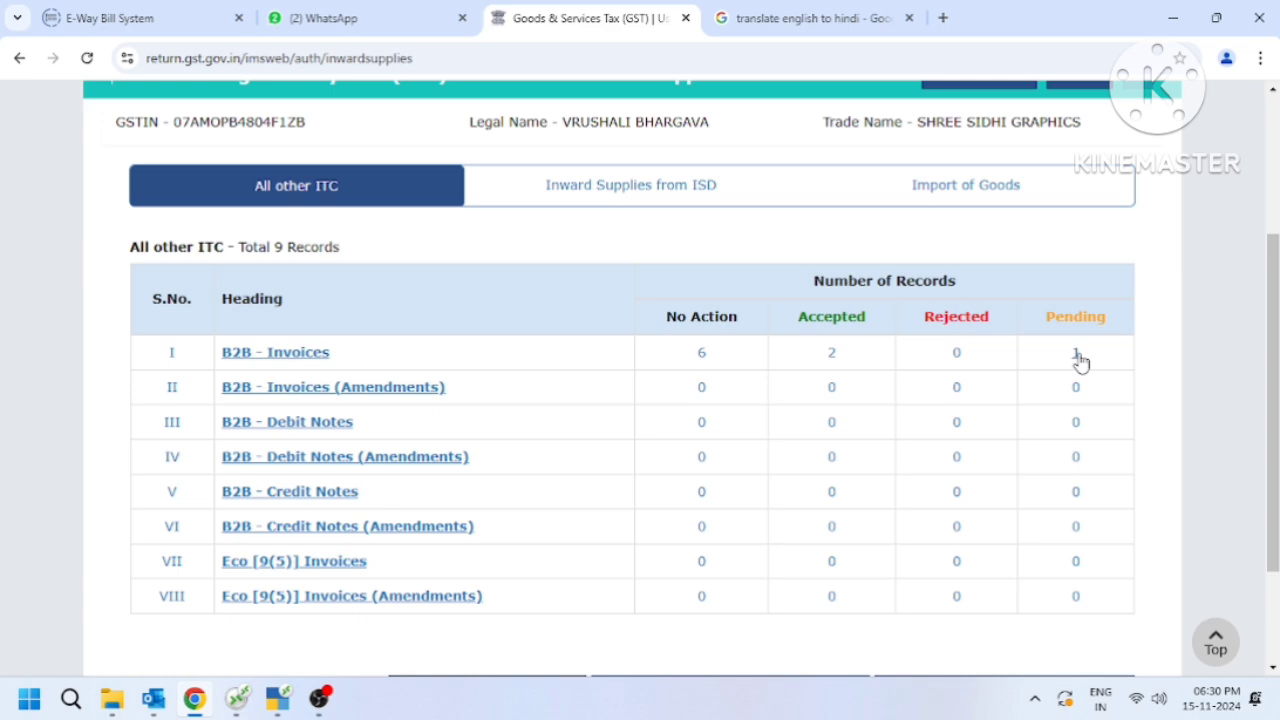
{"action": "left_click", "coordinate": [1077, 356]}
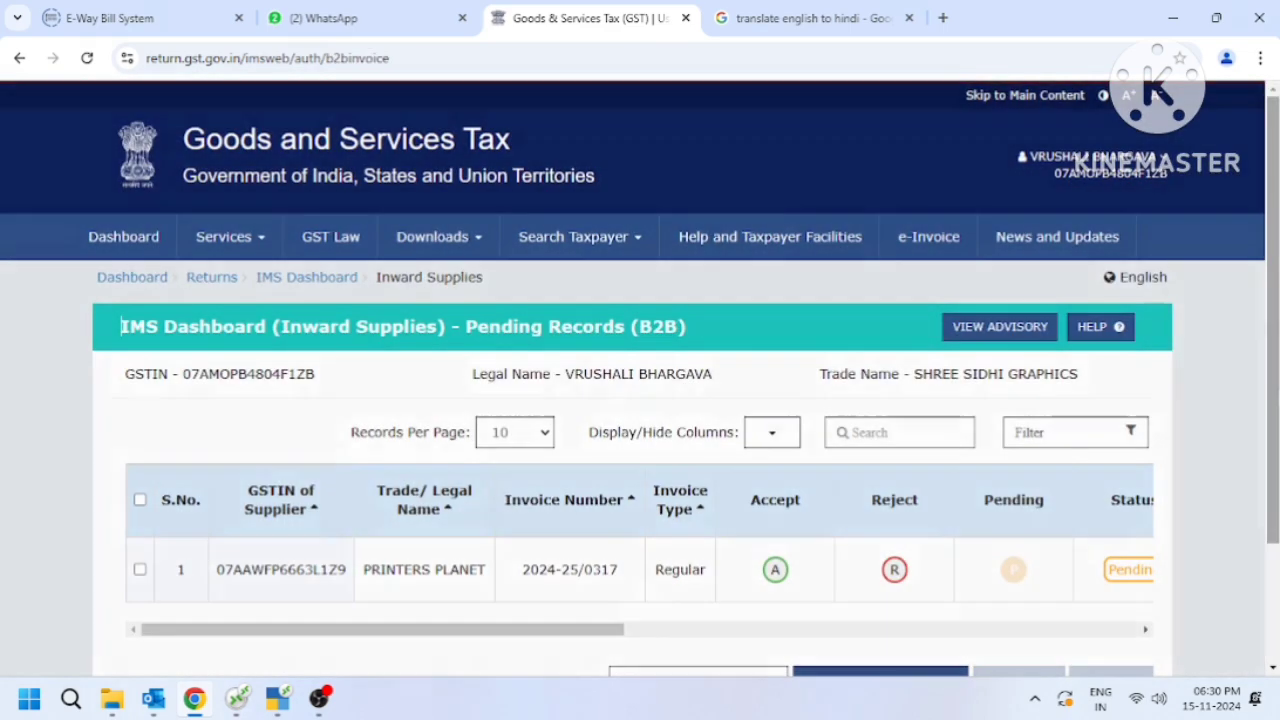
{"action": "scroll", "coordinate": [1272, 475], "scroll_direction": "down", "scroll_amount": 2}
{"action": "left_click_drag", "start_coordinate": [1272, 474], "coordinate": [1271, 511]}
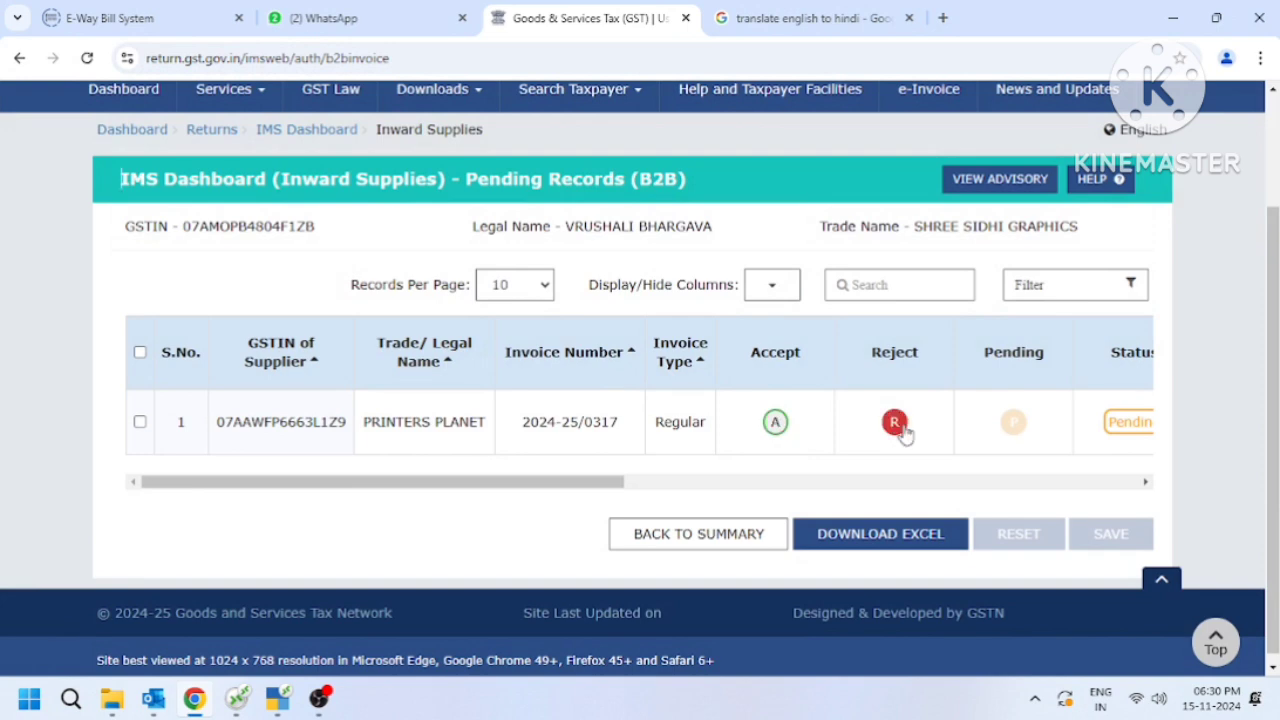
Mark the pending B2B invoice from PRINTERS PLANET as accepted and save the action, confirming it through to the end.
{"action": "left_click", "coordinate": [900, 424]}
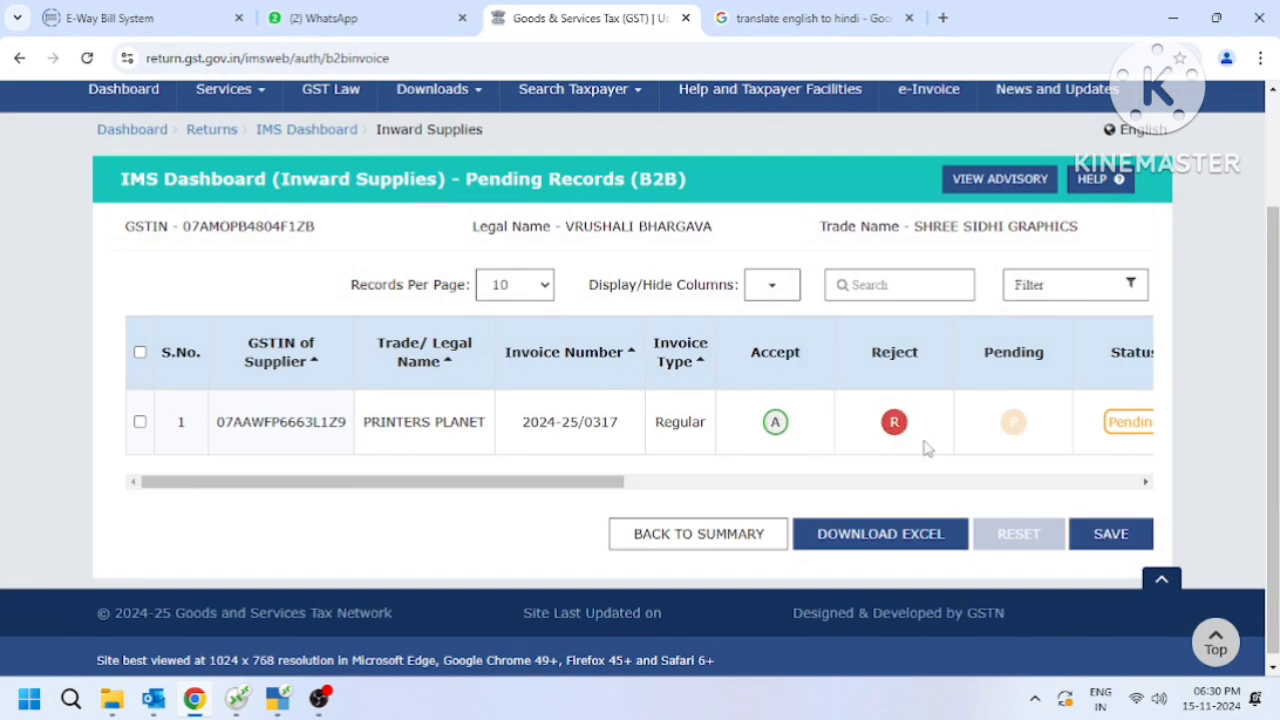
{"action": "left_click", "coordinate": [773, 426]}
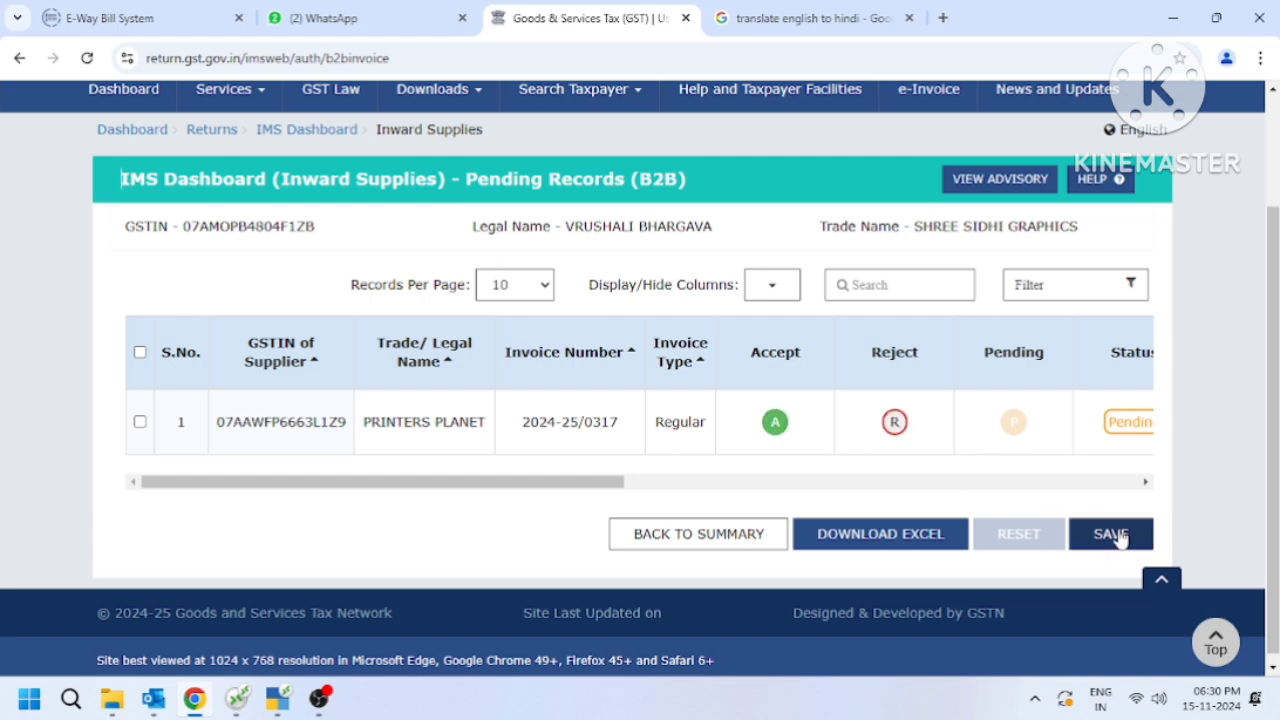
{"action": "left_click", "coordinate": [1112, 535]}
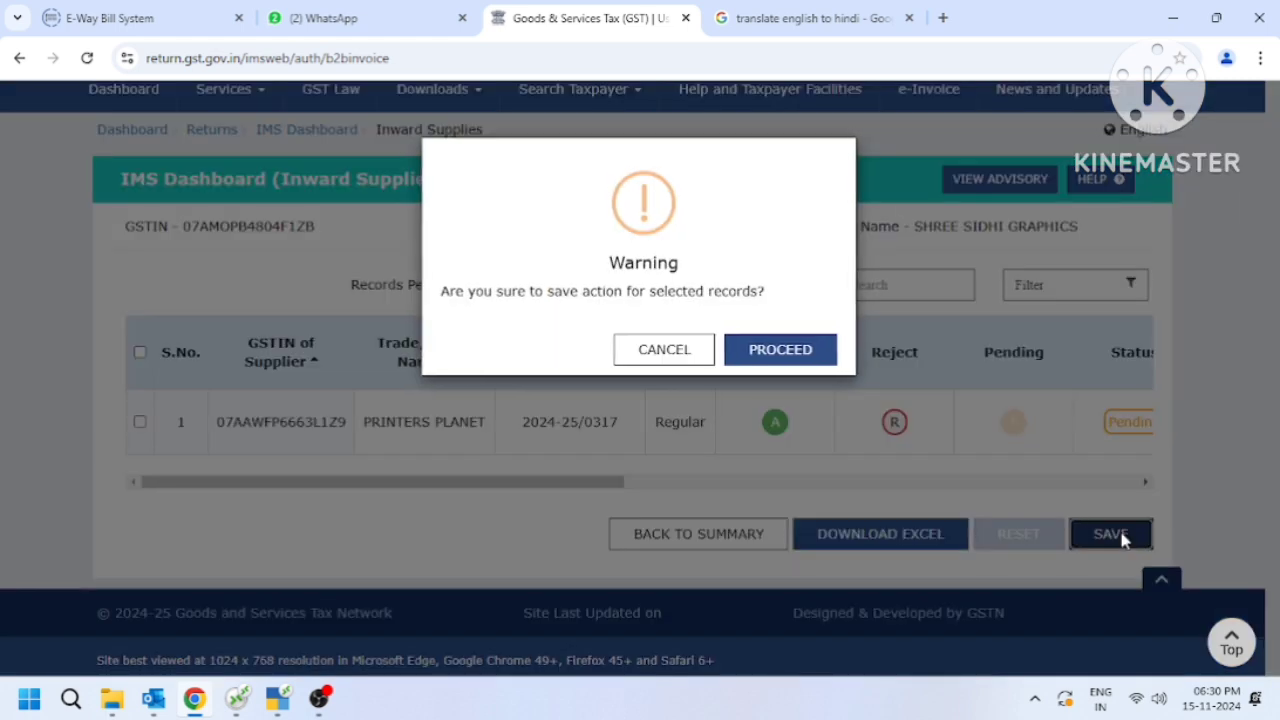
{"action": "left_click", "coordinate": [750, 352]}
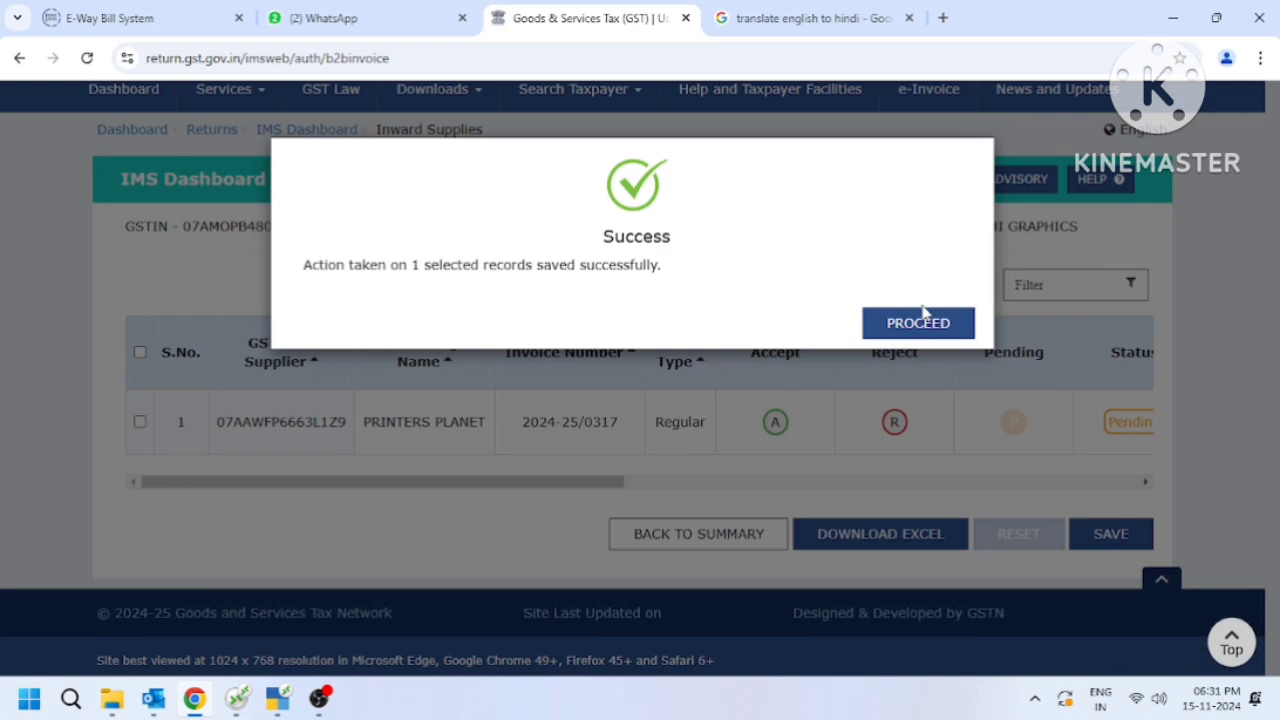
{"action": "left_click", "coordinate": [920, 316]}
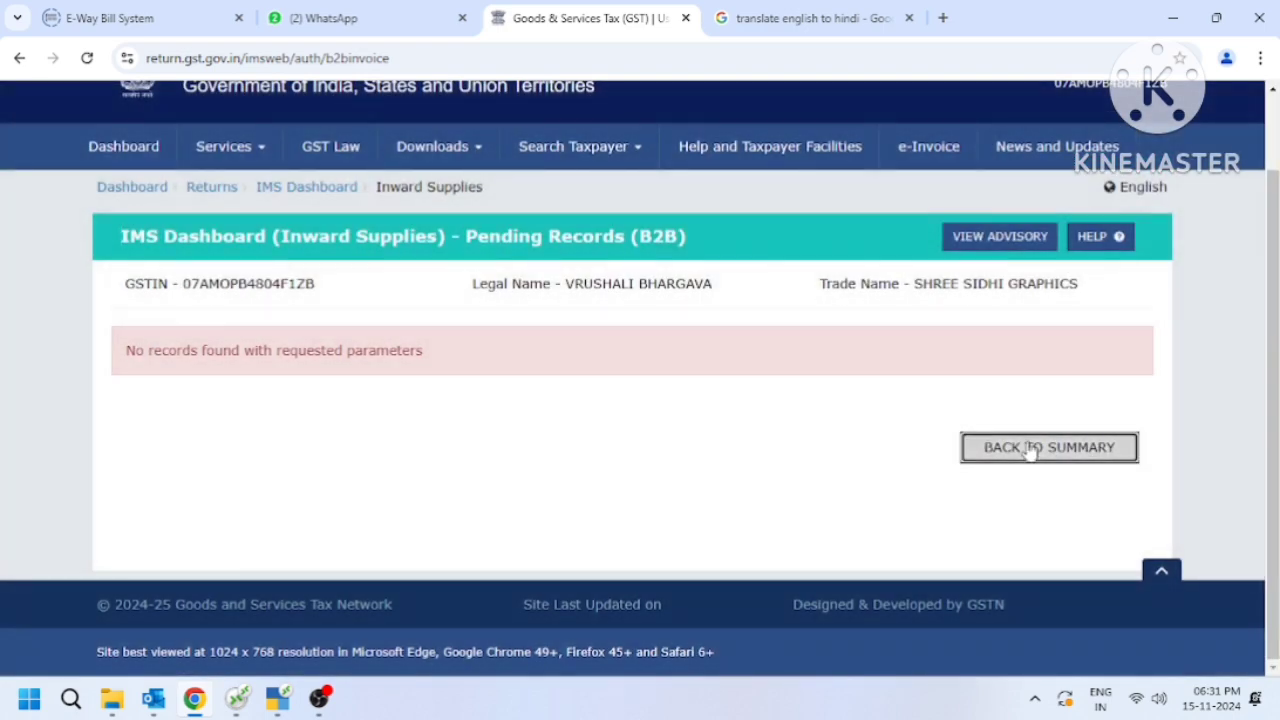
Go back to the inward supplies summary and open the list of accepted B2B invoice records.
{"action": "left_click", "coordinate": [1030, 448]}
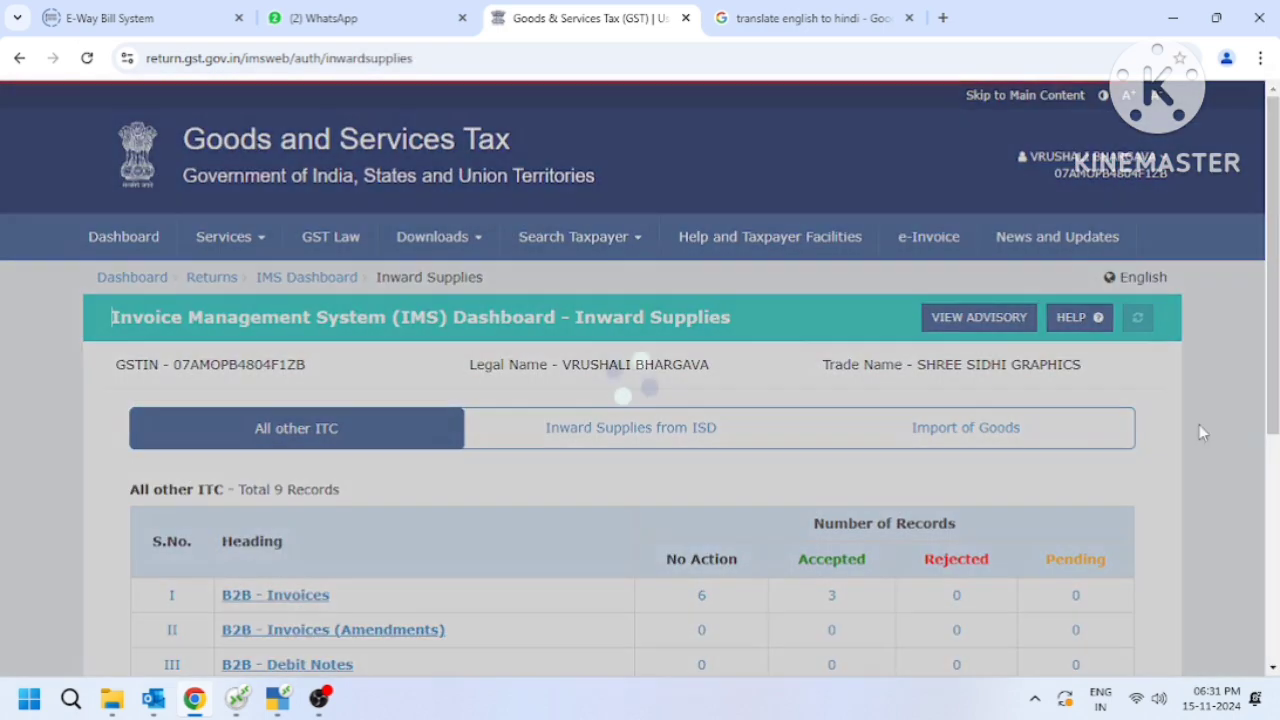
{"action": "scroll", "coordinate": [1143, 465], "scroll_direction": "down", "scroll_amount": 2}
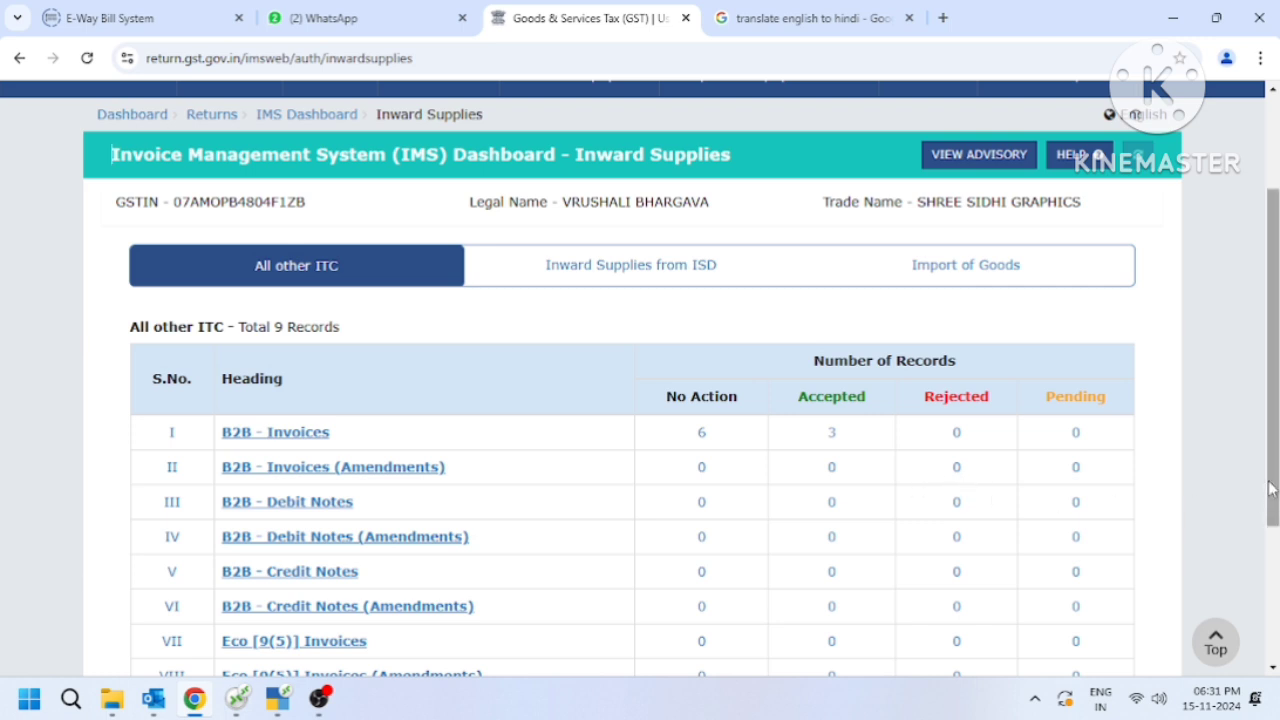
{"action": "scroll", "coordinate": [1272, 585], "scroll_direction": "down", "scroll_amount": 2}
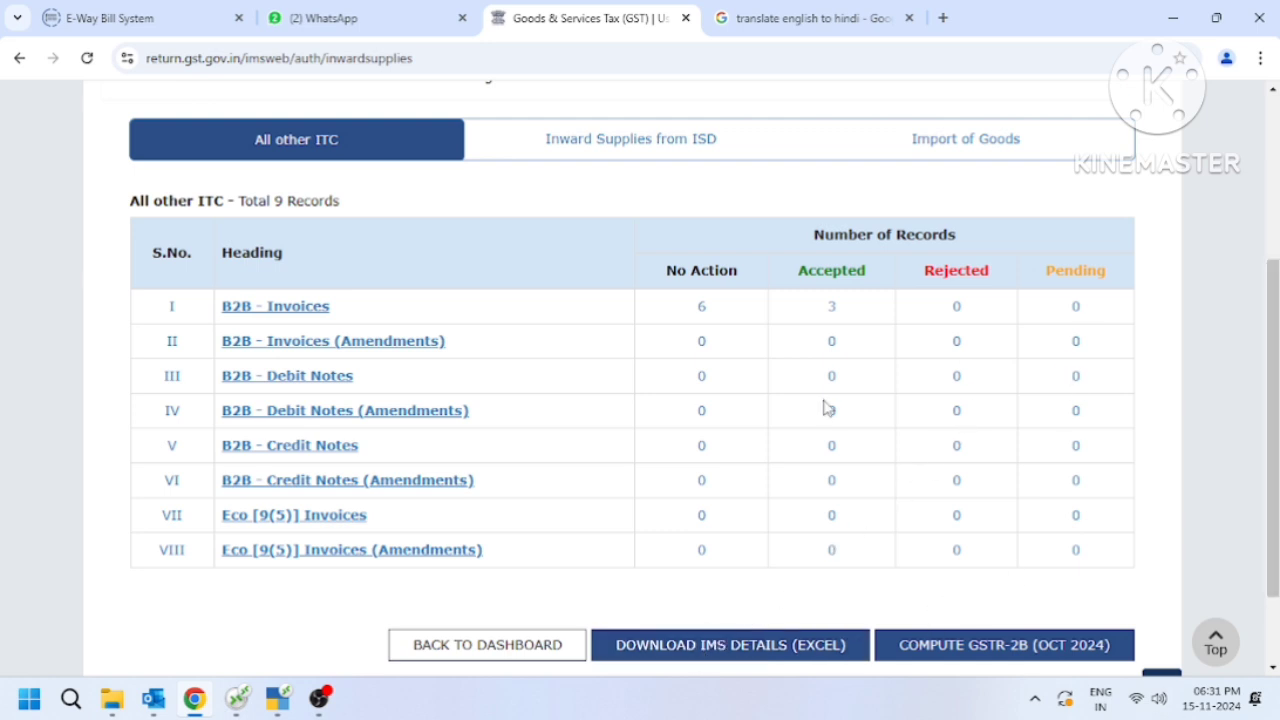
{"action": "left_click", "coordinate": [833, 312]}
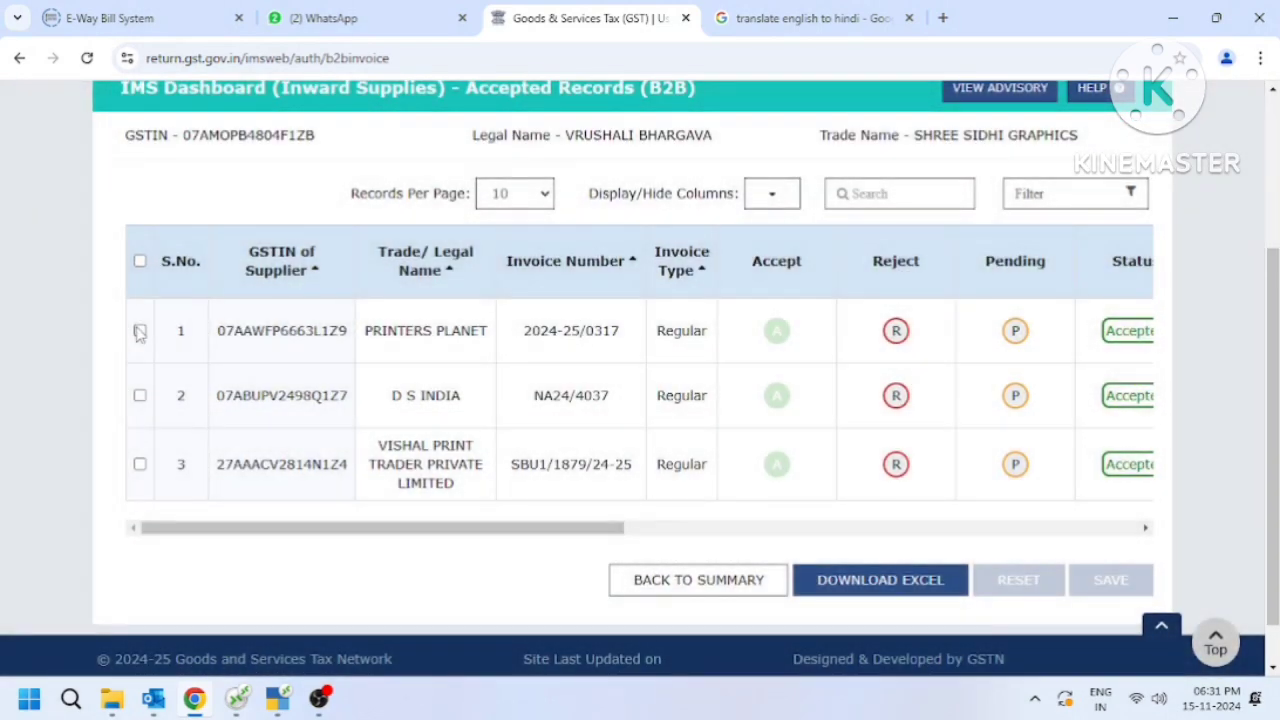
Select all three accepted B2B invoices and reset their status, confirming the reset.
{"action": "left_click", "coordinate": [140, 331]}
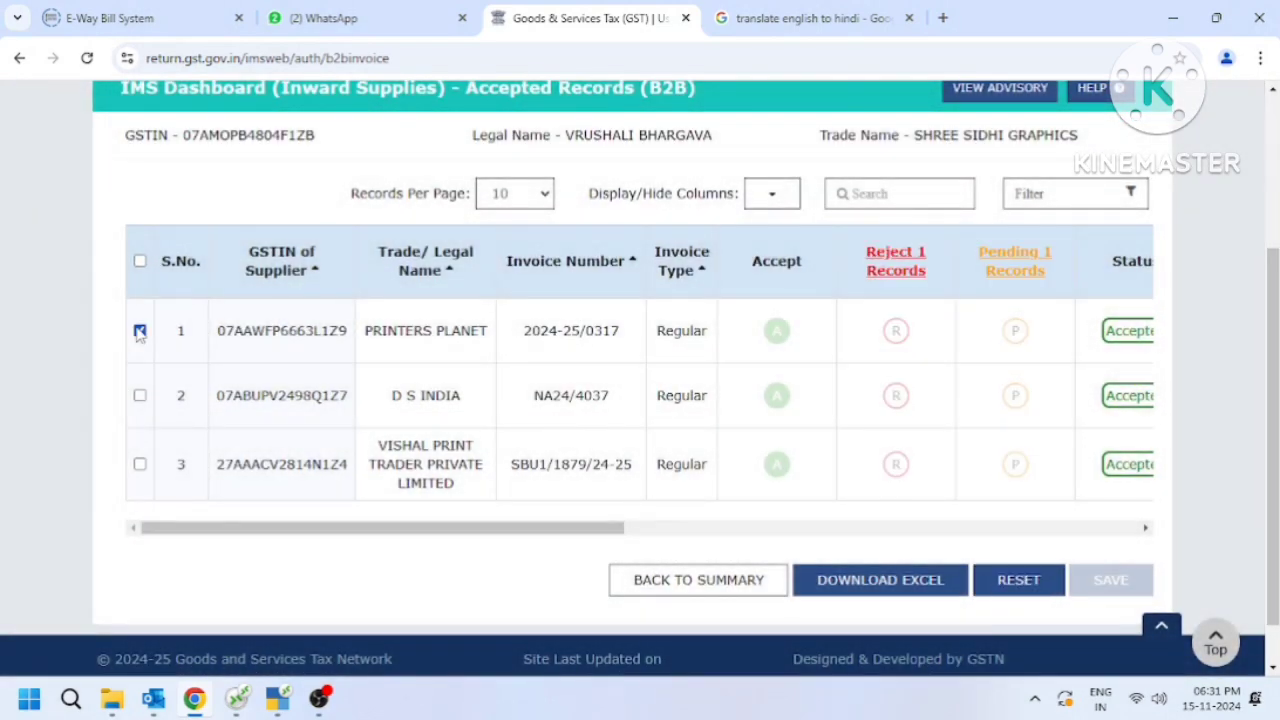
{"action": "left_click", "coordinate": [140, 395]}
{"action": "left_click", "coordinate": [140, 464]}
{"action": "left_click", "coordinate": [1030, 582]}
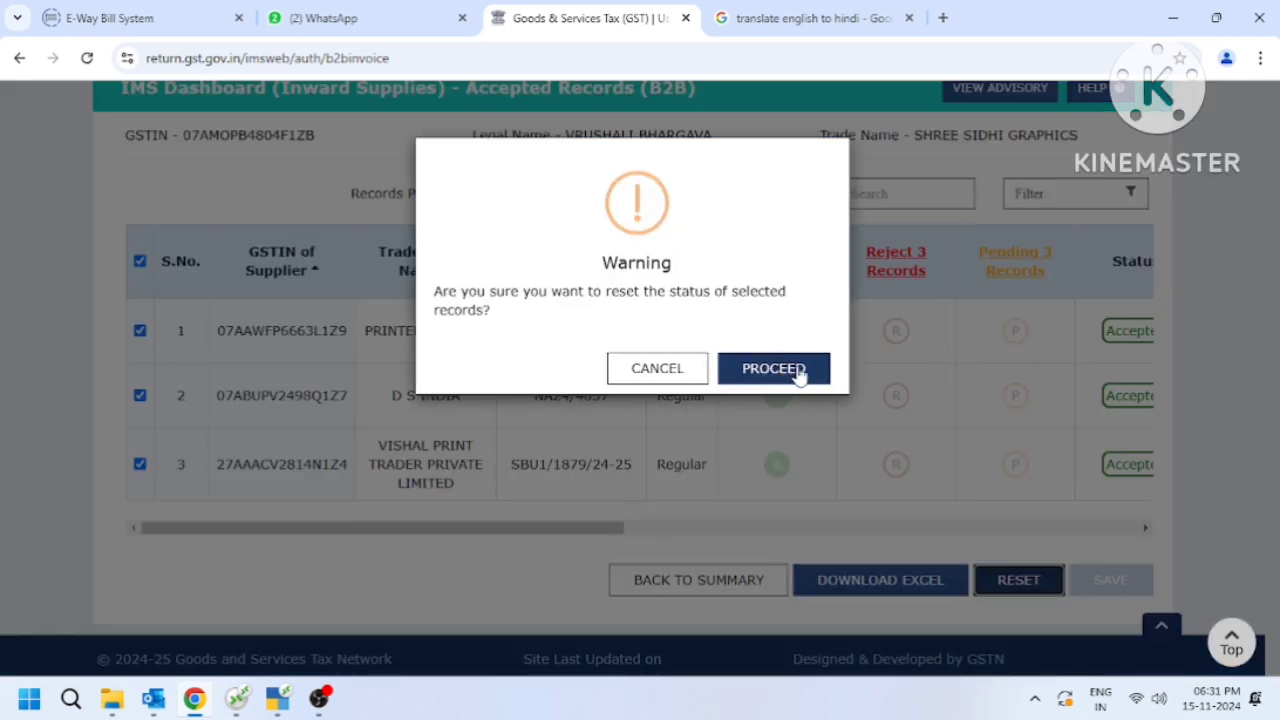
{"action": "left_click", "coordinate": [773, 368]}
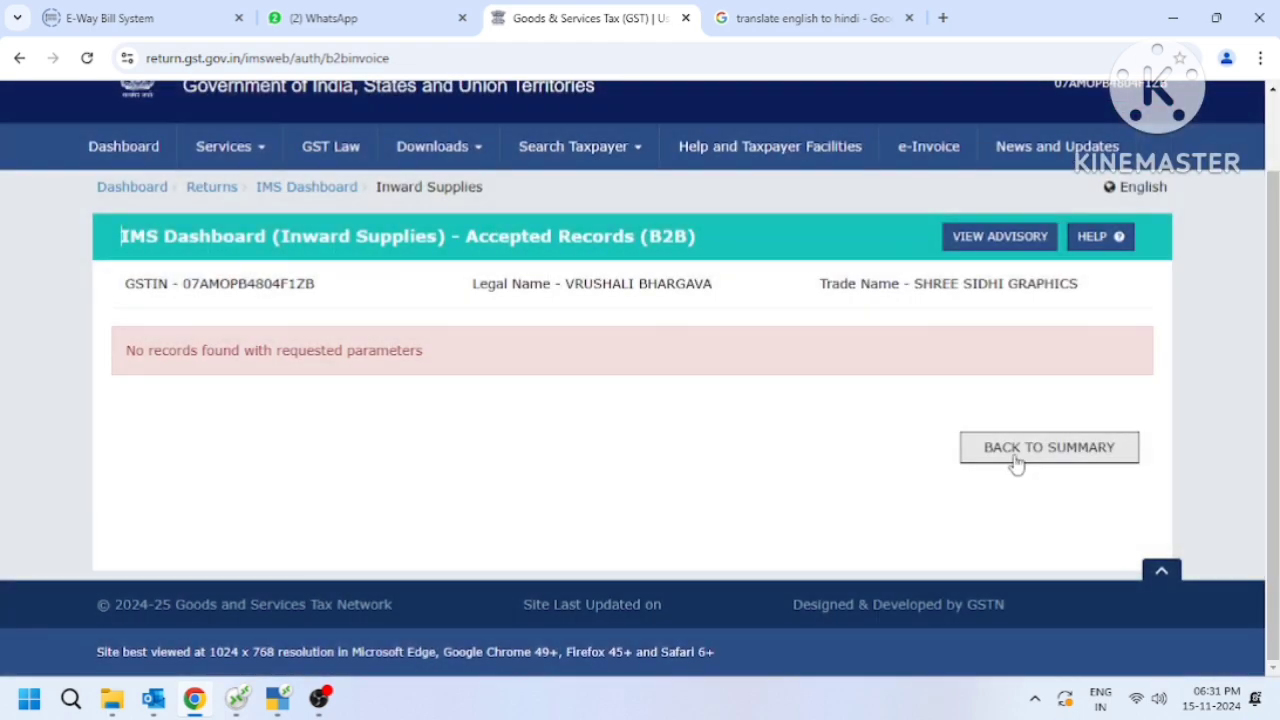
Return to the inward supplies summary and check the B2B invoice counts by action status and the options below the table.
{"action": "left_click", "coordinate": [1016, 460]}
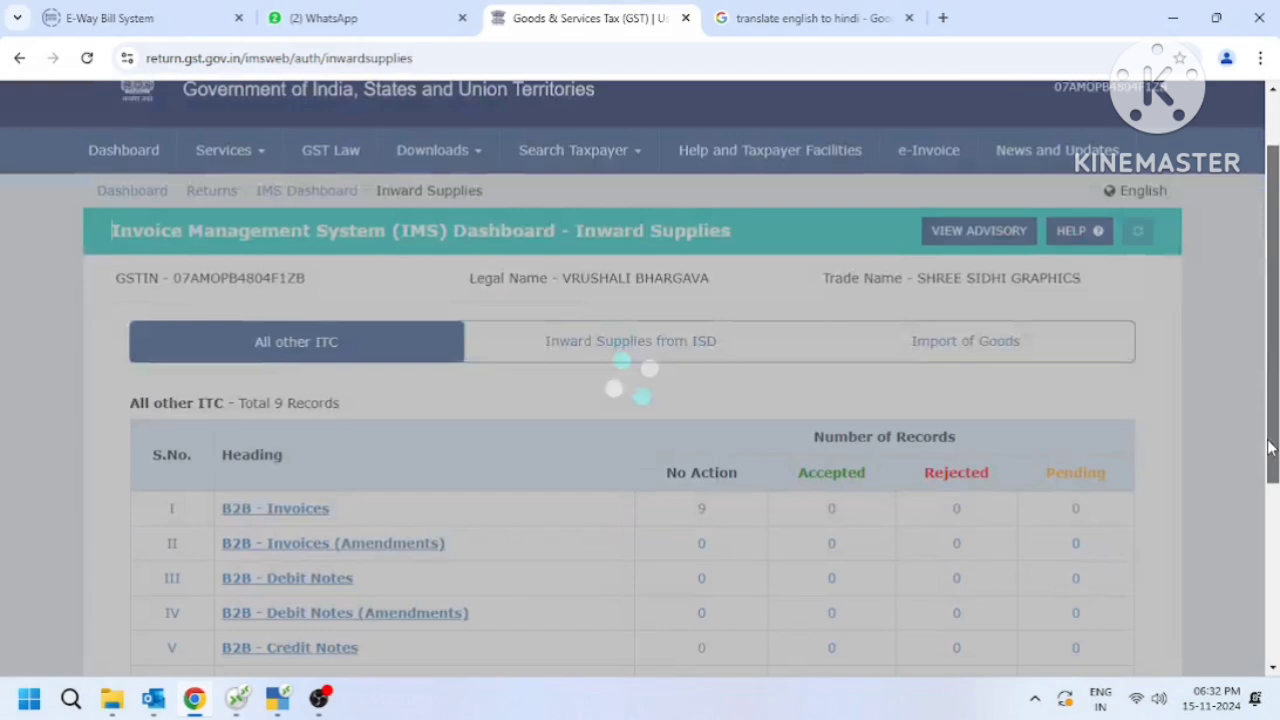
{"action": "left_click_drag", "start_coordinate": [1270, 447], "coordinate": [1266, 555]}
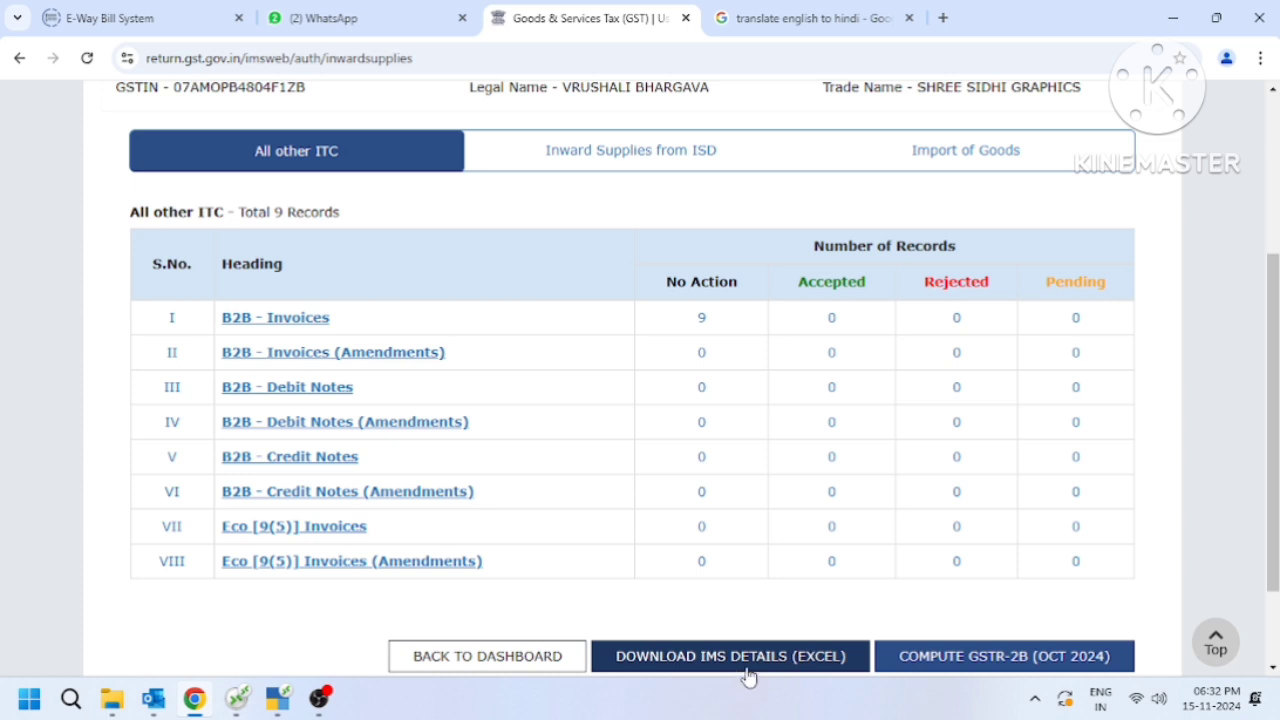
{"action": "scroll", "coordinate": [1272, 510], "scroll_direction": "down", "scroll_amount": 1}
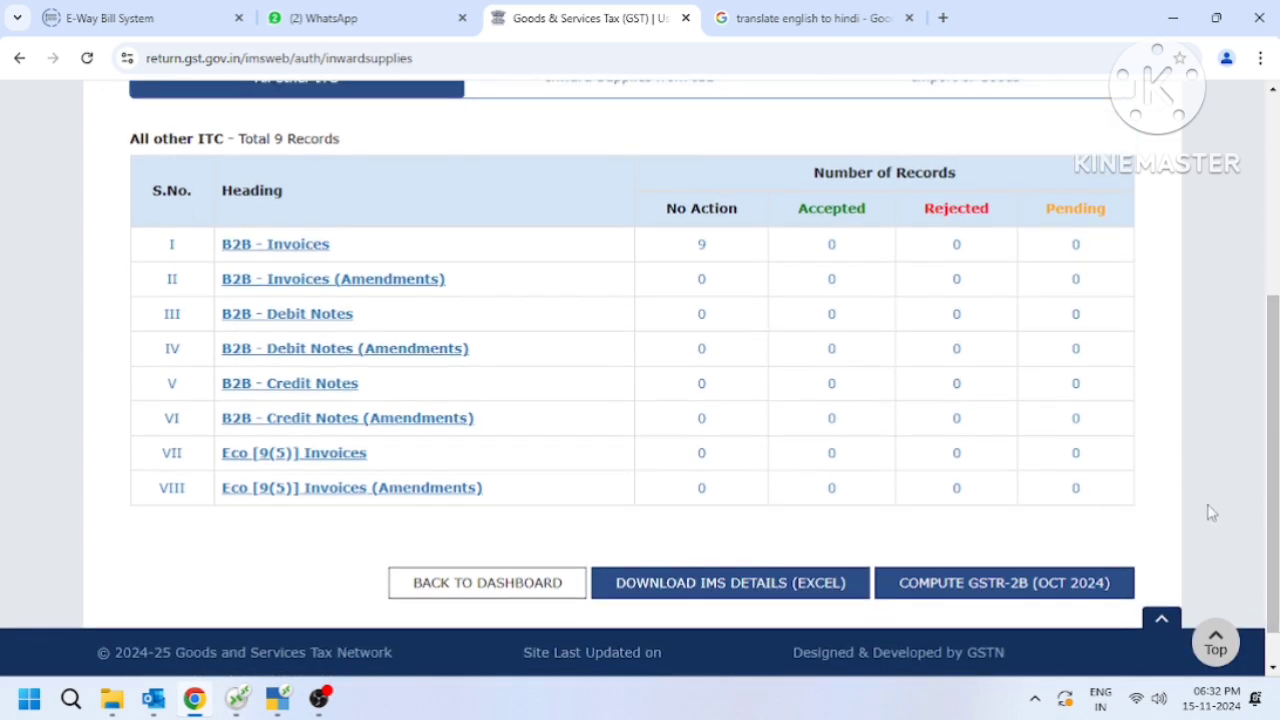